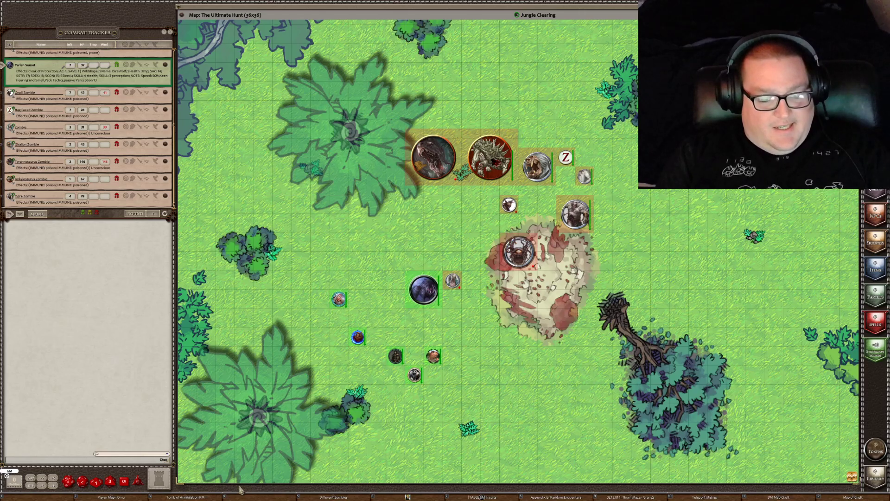
Switch to the web browser and look over the Fantasy Grounds Extensions bundle page and its included titles
key("super")
left_click(302, 497)
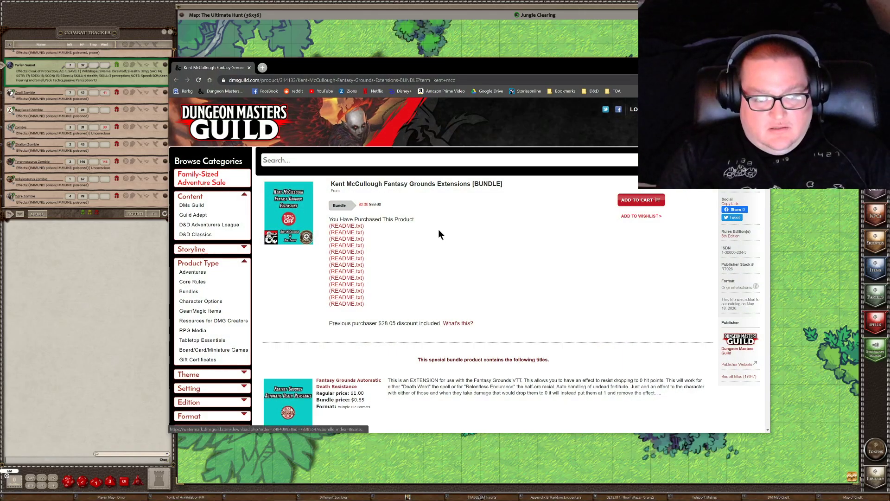
left_click_drag(331, 187, 537, 189)
left_click(537, 189)
triple_click(505, 185)
left_click(506, 184)
scroll(499, 258, "down", 4)
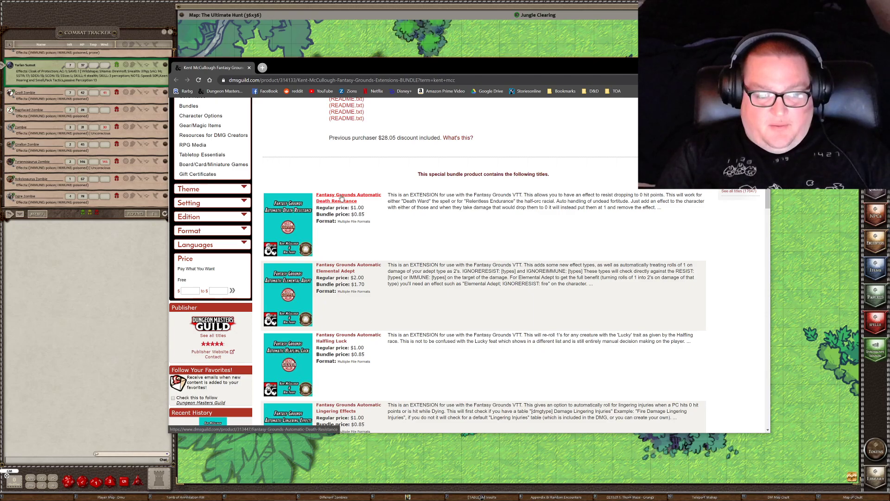
Open the Fantasy Grounds Automatic Death Resistance product page and check its description and catalog date
middle_click(342, 197)
key("ctrl+Tab")
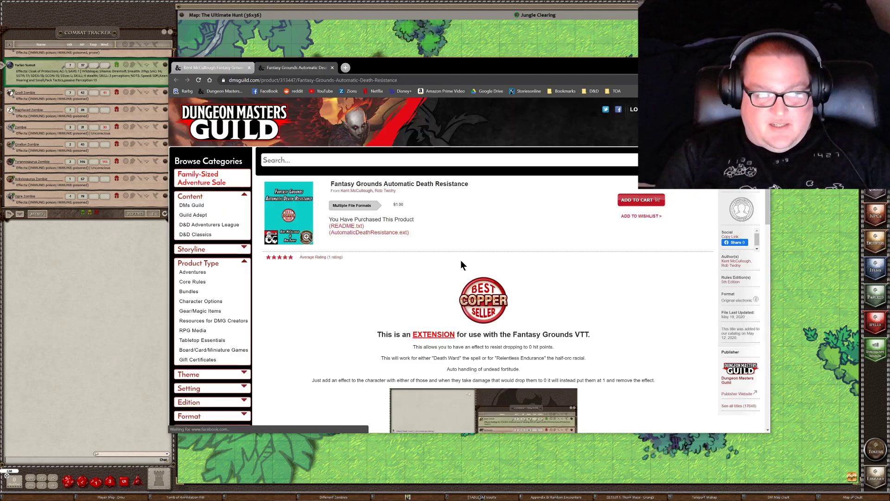
scroll(591, 258, "down", 4)
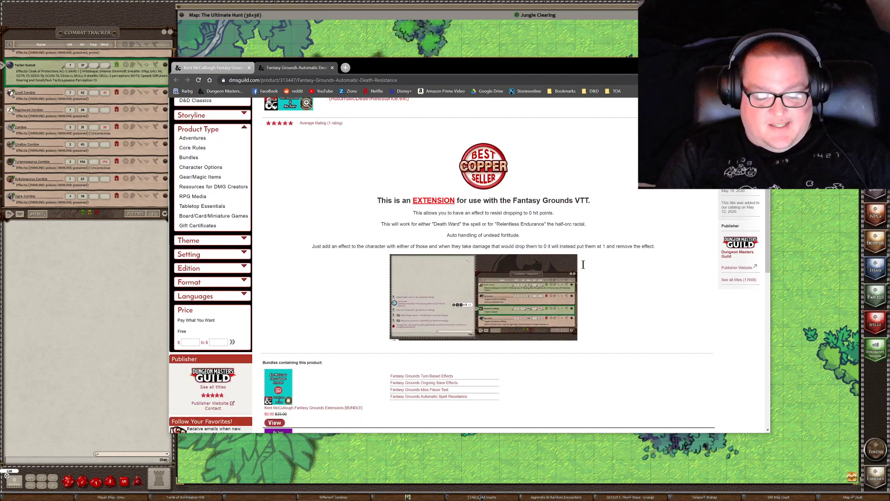
scroll(585, 268, "up", 3)
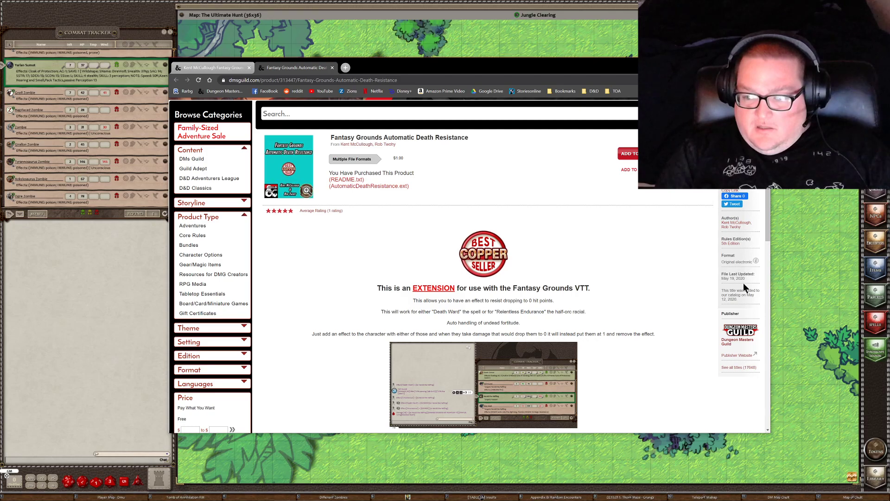
left_click_drag(721, 300, 737, 299)
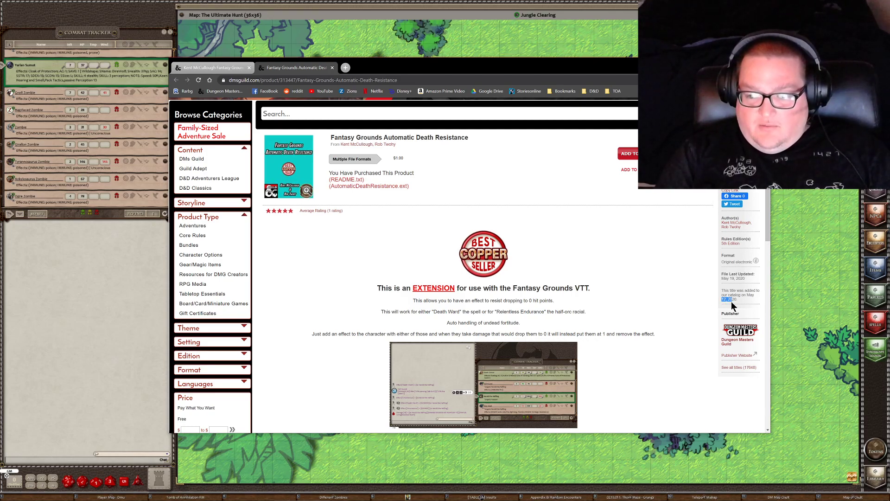
left_click(672, 309)
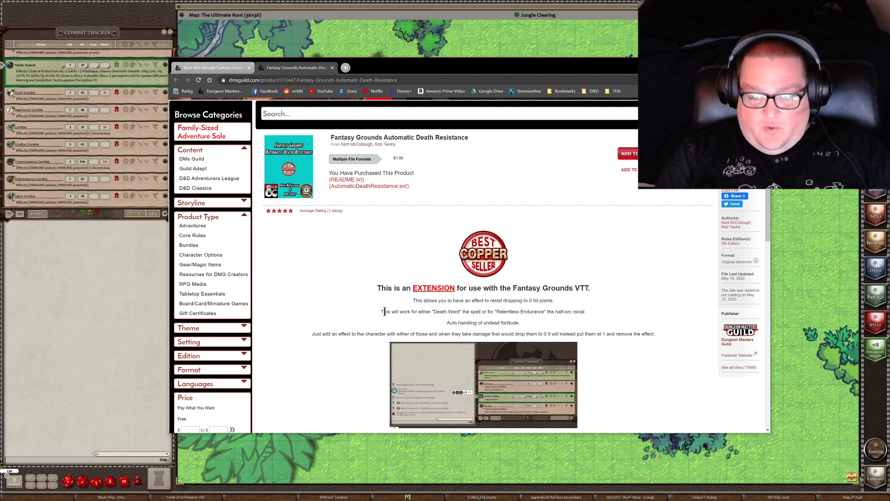
Examine the extension description's line about the Death Ward spell and the half-orc's Relentless Endurance
left_click_drag(384, 311, 452, 312)
left_click(448, 313)
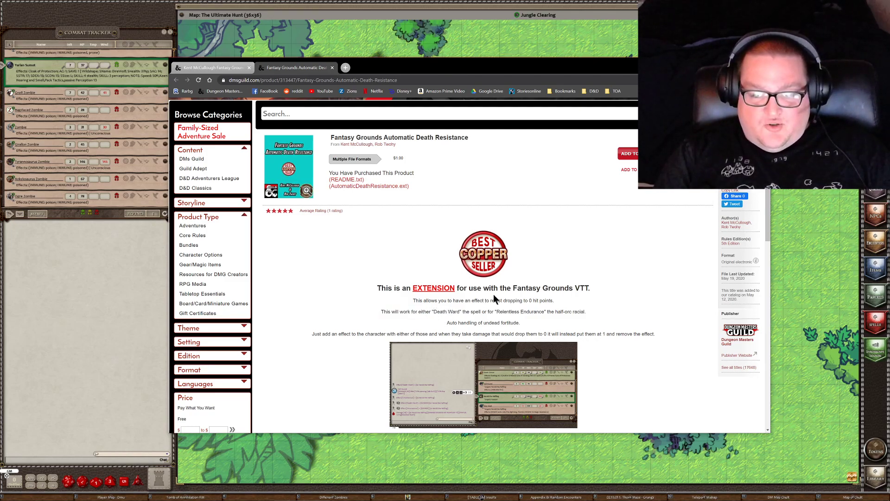
left_click_drag(432, 312, 531, 312)
left_click(551, 323)
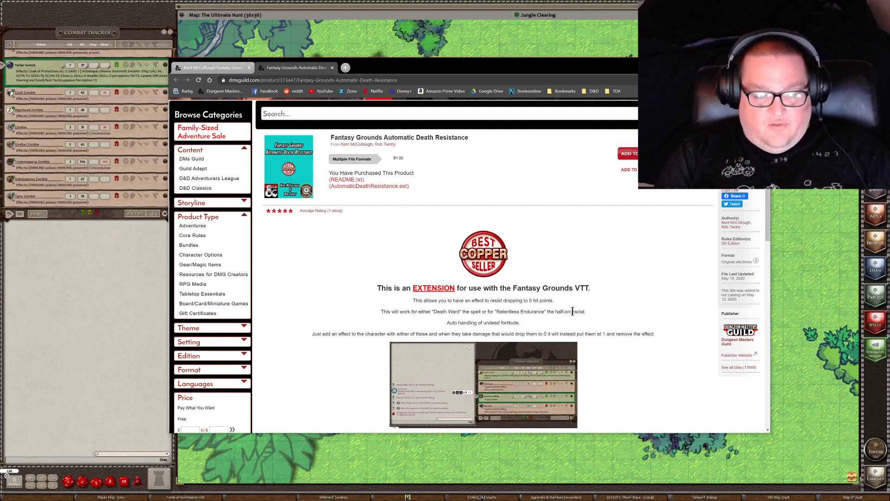
Switch back to Fantasy Grounds and browse the Races list of the Character Creation module in the library
left_click(872, 476)
scroll(214, 199, "down", 5)
scroll(214, 198, "down", 3)
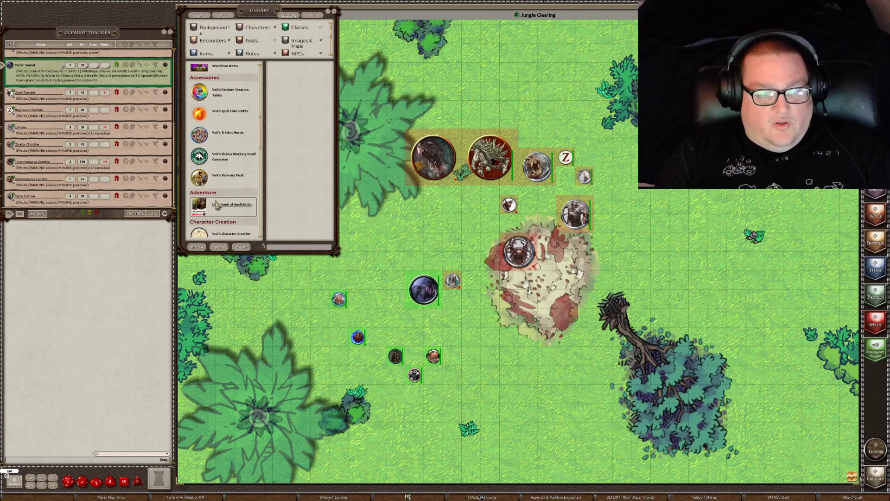
left_click(220, 233)
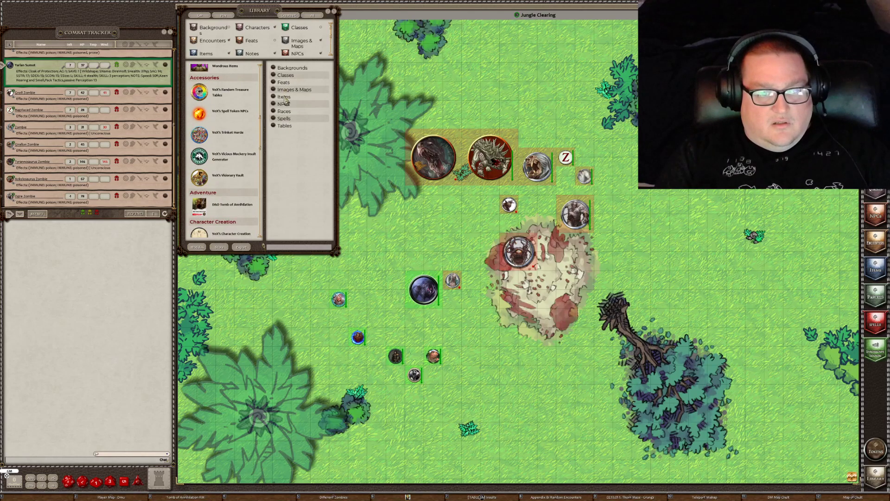
left_click(284, 112)
scroll(454, 328, "down", 5)
scroll(454, 328, "down", 1)
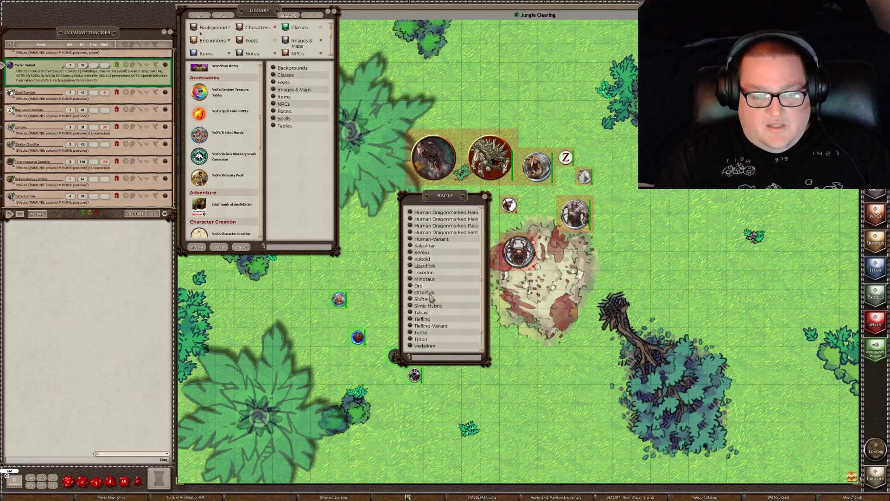
Review the Orc race's traits, and close the race entry, the Races list and the library
left_click(410, 286)
scroll(462, 284, "down", 1)
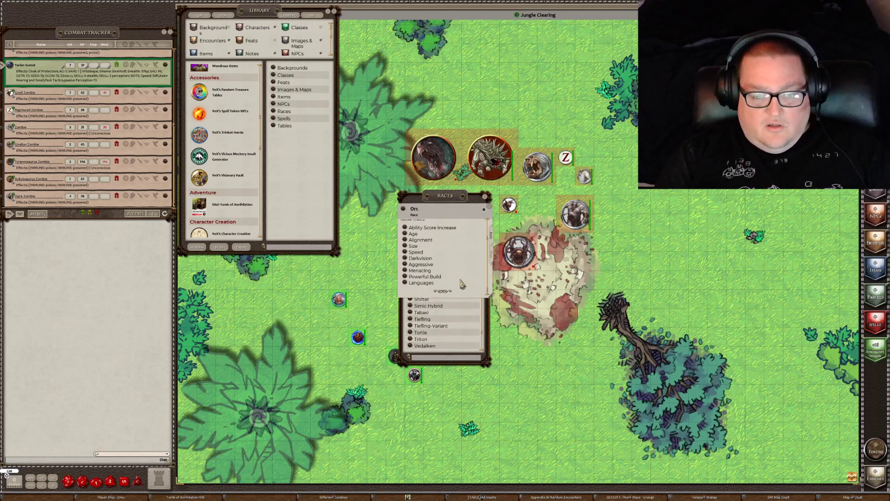
scroll(462, 285, "up", 1)
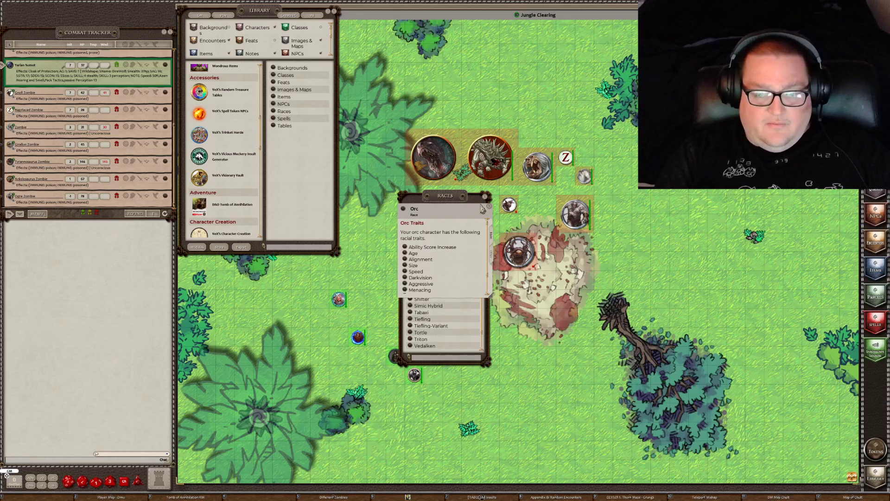
left_click(485, 209)
left_click(485, 196)
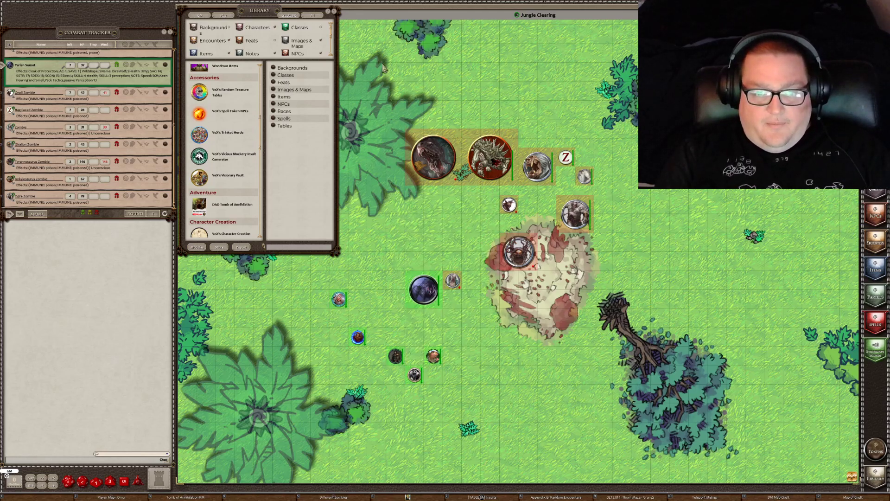
left_click(334, 11)
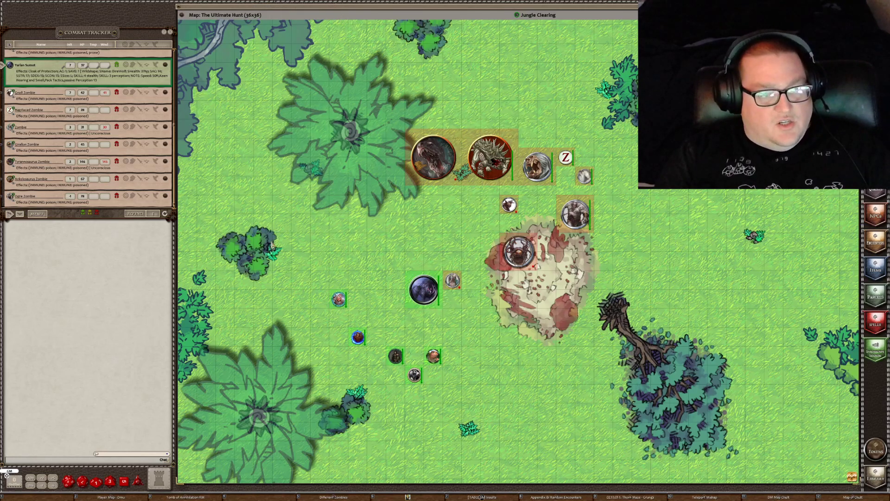
Delete the Unconscious effect from the Zombie in the combat tracker
scroll(103, 110, "up", 3)
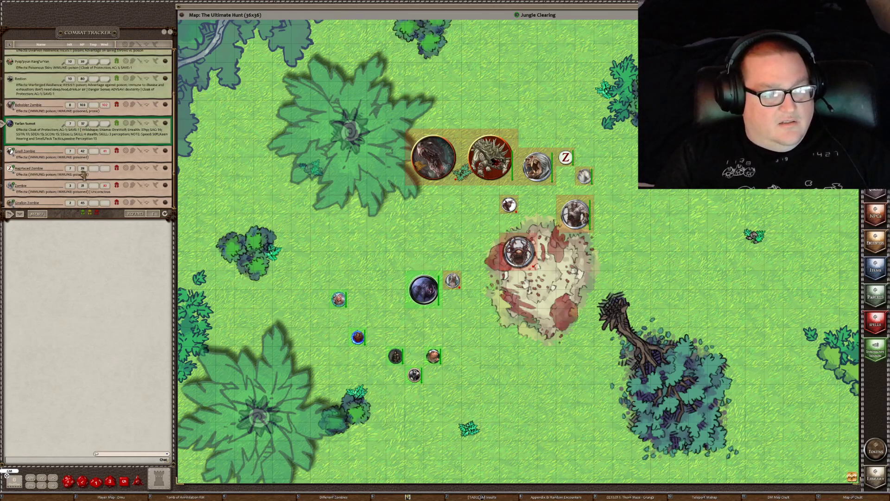
scroll(86, 174, "down", 2)
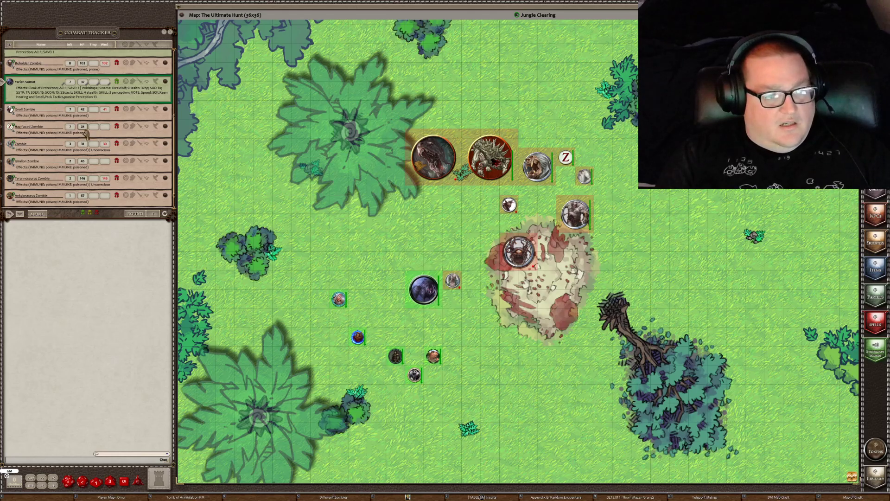
left_click(155, 144)
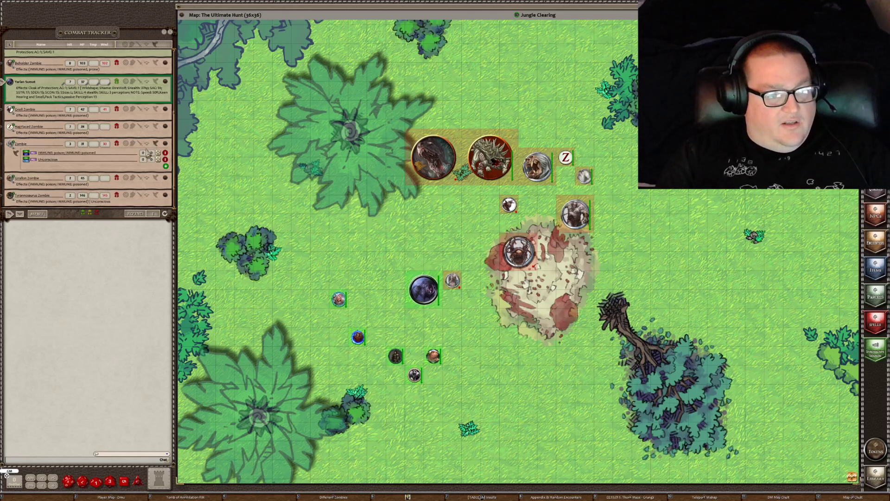
left_click(165, 159)
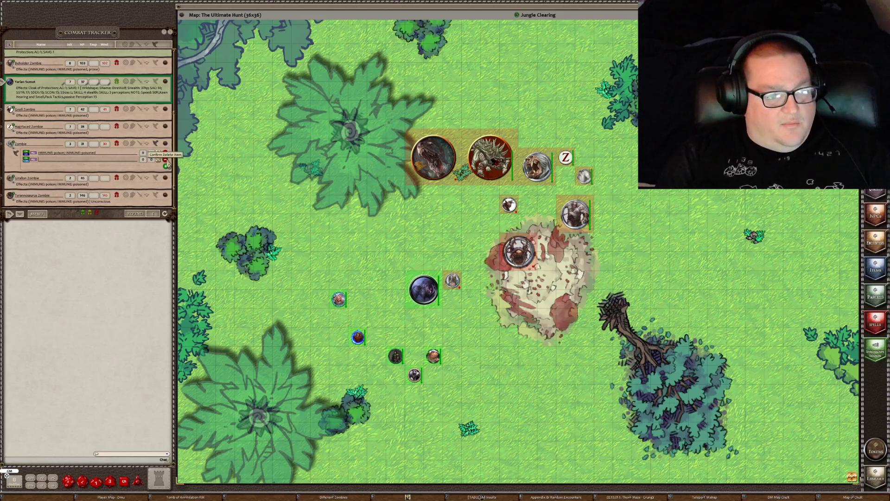
left_click(165, 160)
left_click(156, 144)
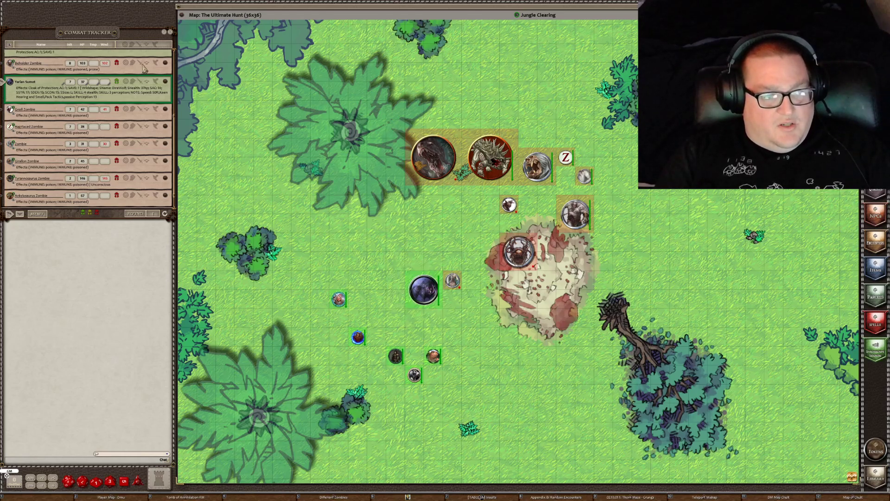
Roll the Dire Wolf bite damage from the active character's sheet without a target, and roll it again against the adjacent Zombie
left_click(158, 78)
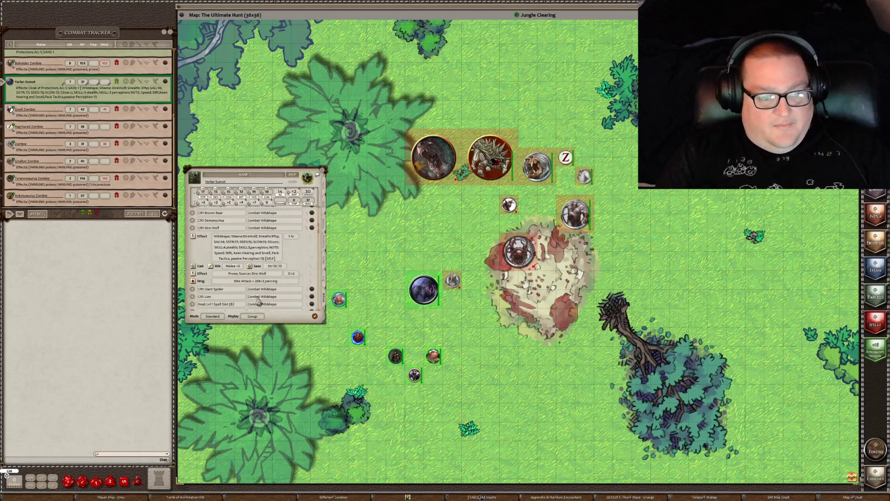
double_click(193, 281)
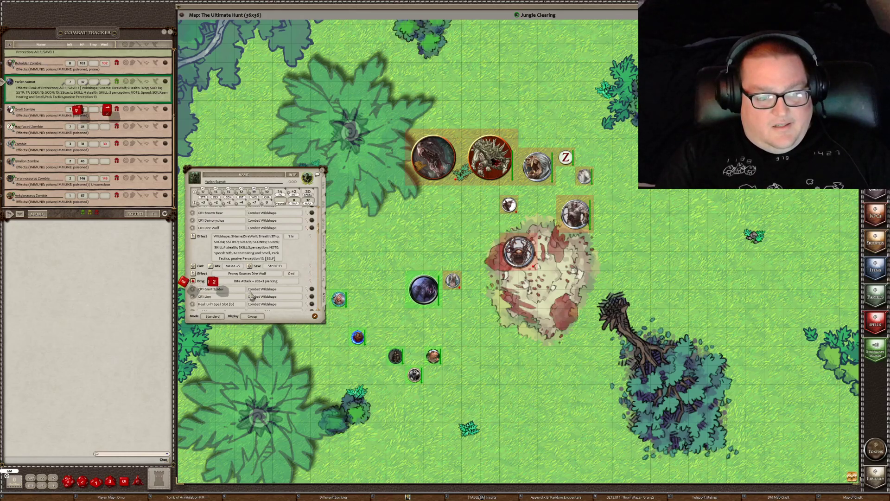
left_click(323, 170)
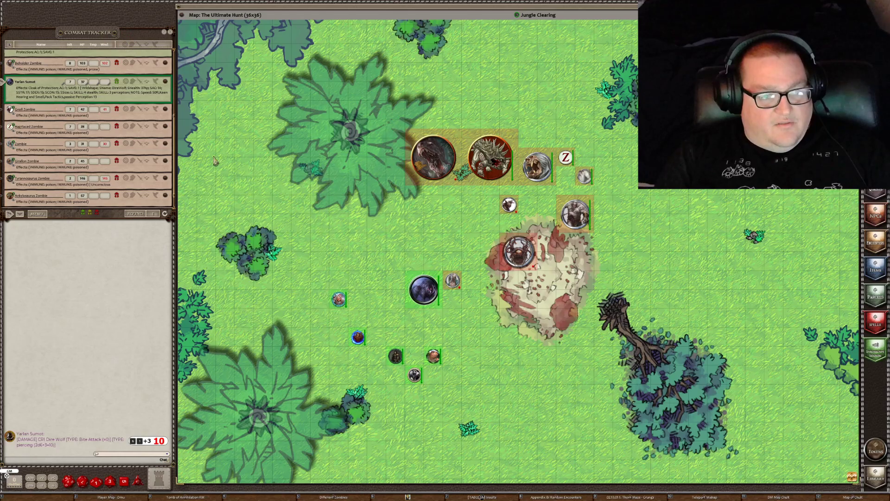
left_click(166, 83)
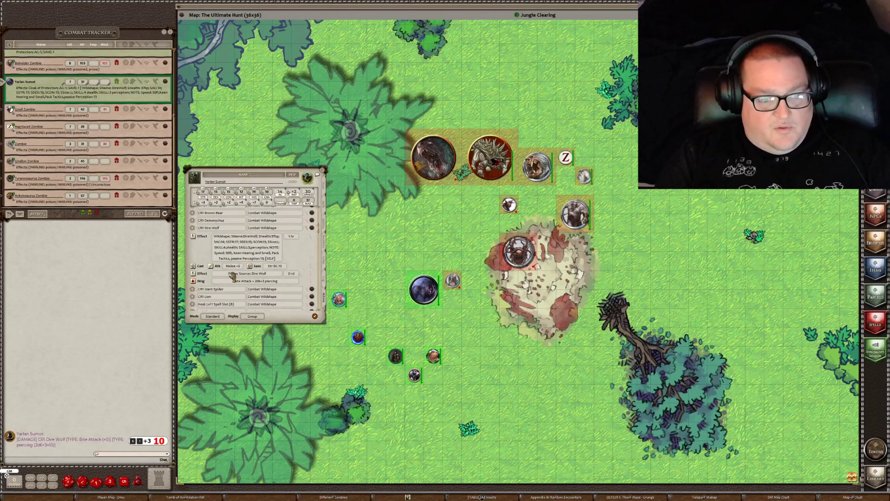
left_click_drag(194, 282, 453, 281)
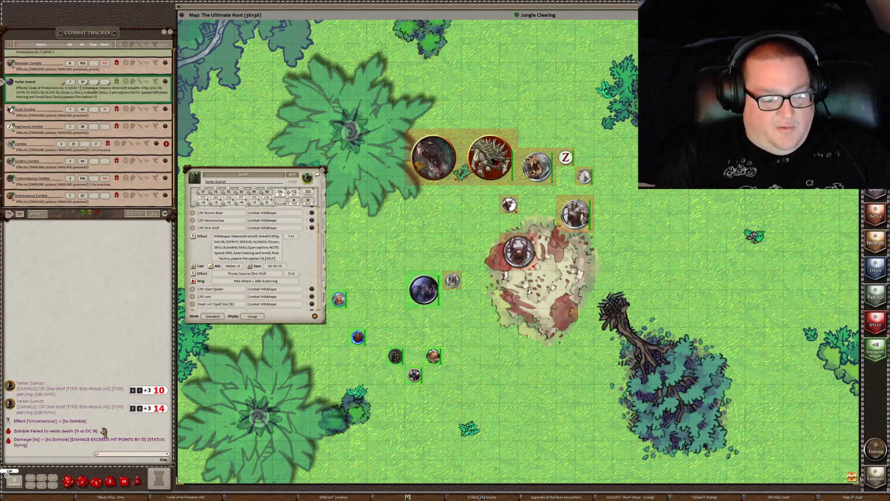
Read the Undead Fortitude trait in the Zombie's record and close the record
double_click(454, 280)
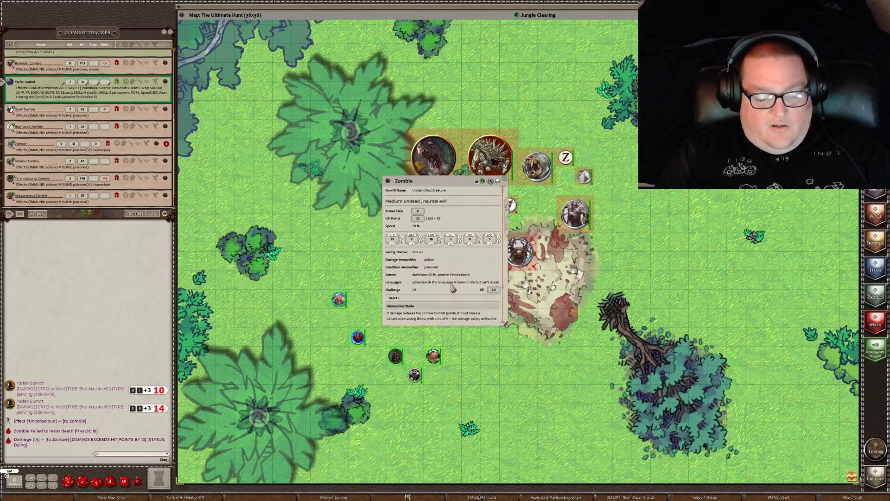
scroll(450, 304, "down", 2)
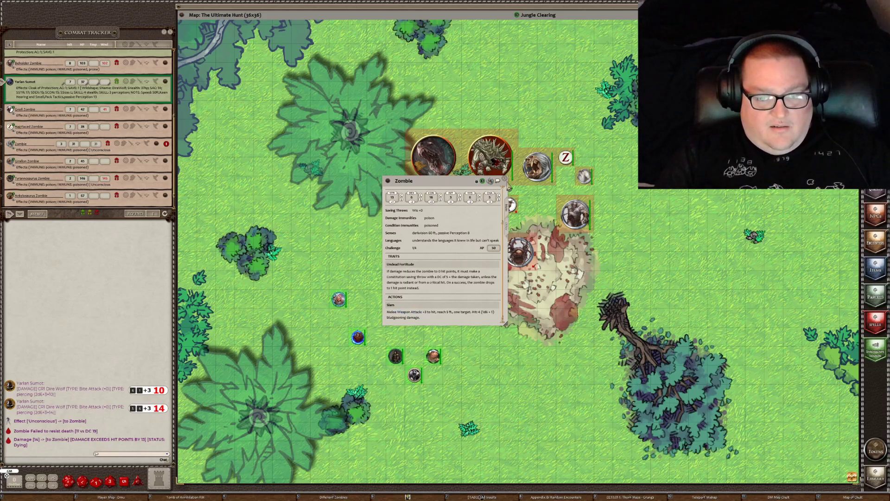
left_click(505, 181)
Move the Tyrannosaurus Zombie and an ally token beside the dire wolf, and roll Dire Wolf attacks against the Tyrannosaurus Zombie
left_click_drag(434, 156, 427, 242)
left_click_drag(434, 361, 396, 262)
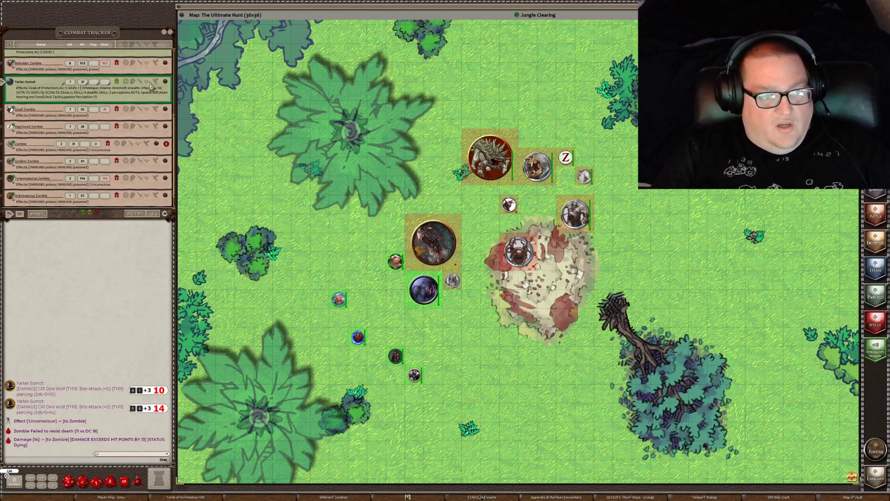
left_click(167, 82)
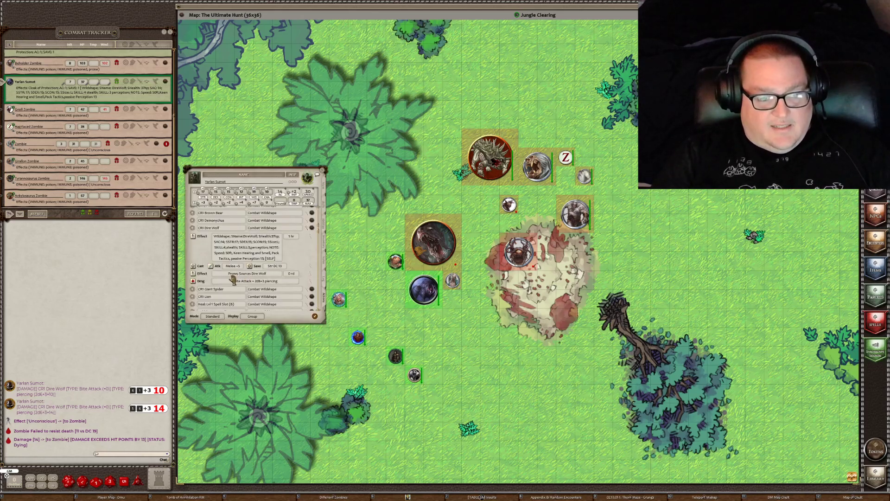
left_click(212, 269)
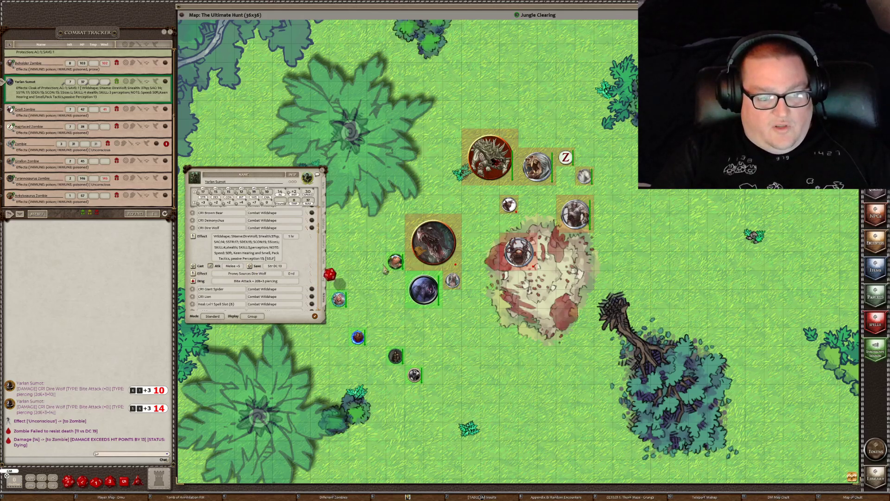
left_click(211, 267)
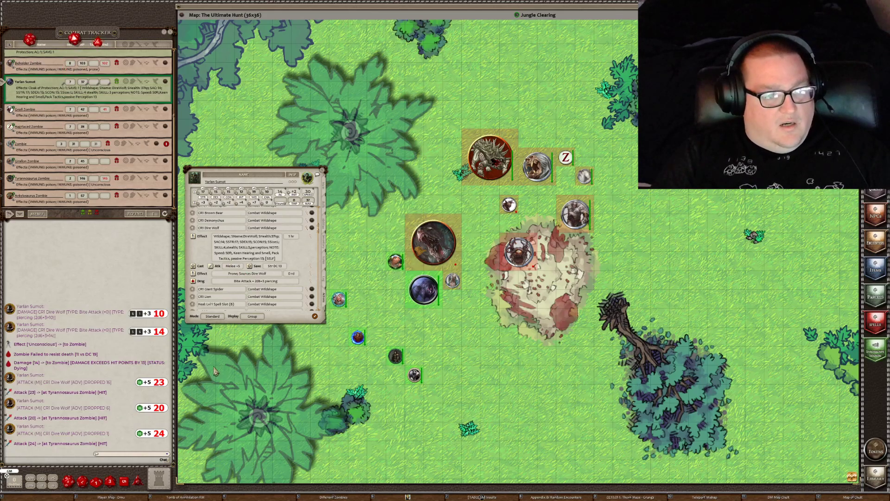
Delete the Unconscious effect from the Tyrannosaurus Zombie in the combat tracker
left_click(156, 179)
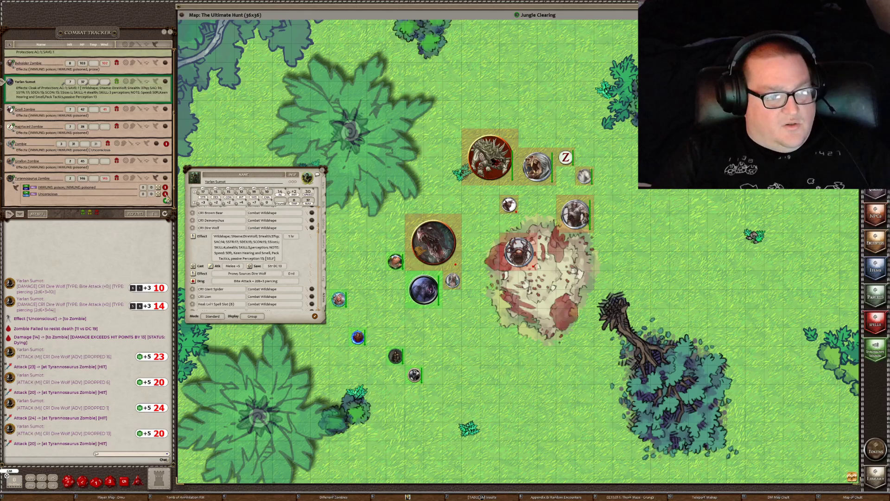
left_click(165, 195)
left_click(155, 179)
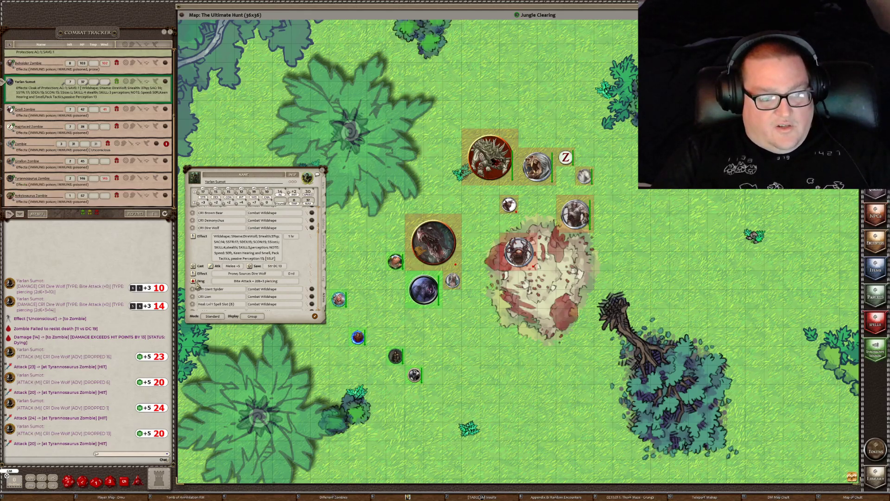
Roll another Dire Wolf attack against the Tyrannosaurus Zombie, and roll the bite damage on it
left_click_drag(211, 267, 435, 243)
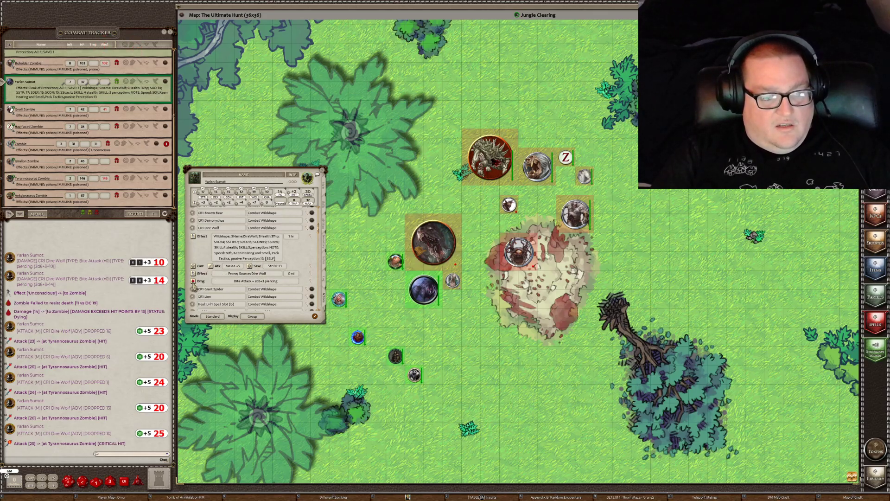
left_click_drag(194, 282, 413, 263)
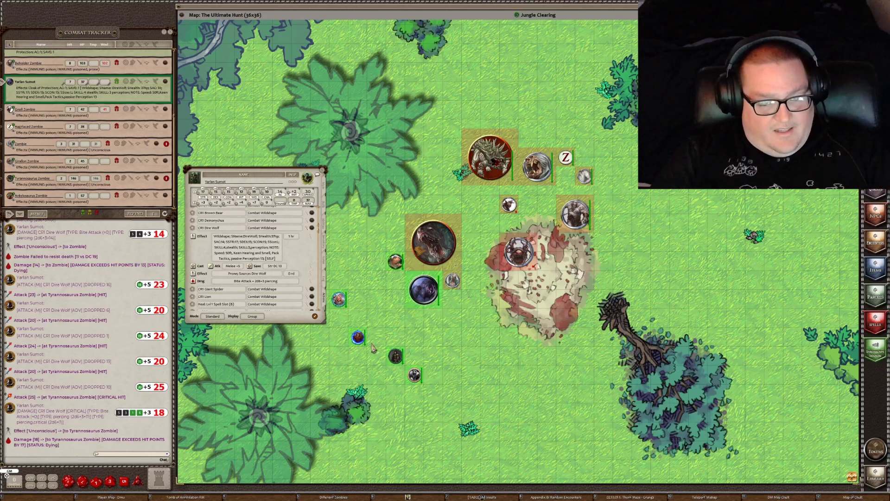
Read the Undead Fortitude trait in the Tyrannosaurus Zombie's record and close the record
double_click(431, 242)
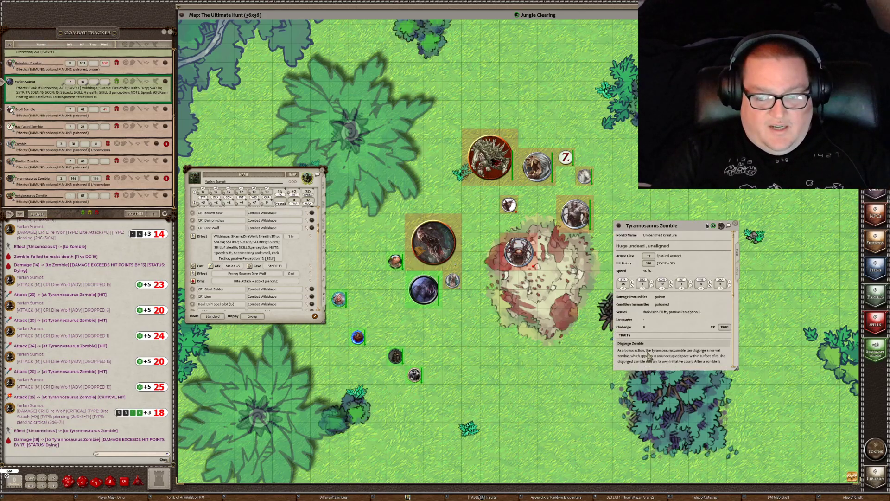
scroll(664, 339, "down", 2)
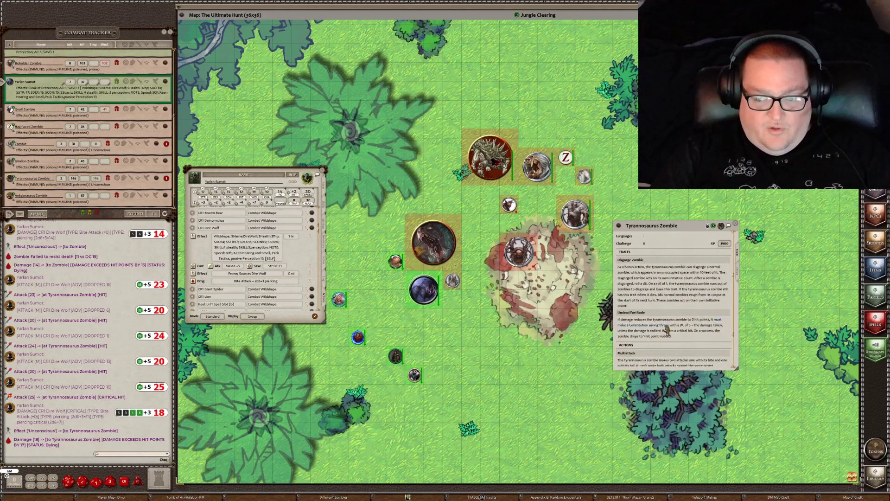
left_click(736, 224)
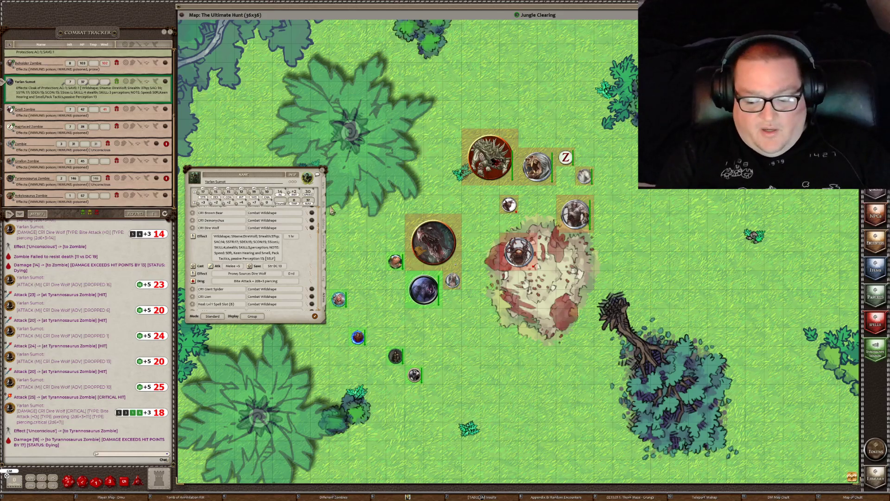
Reset the Tyrannosaurus Zombie to one remaining hit point without its Unconscious effect, and roll Dire Wolf bite damage against it
type("1")
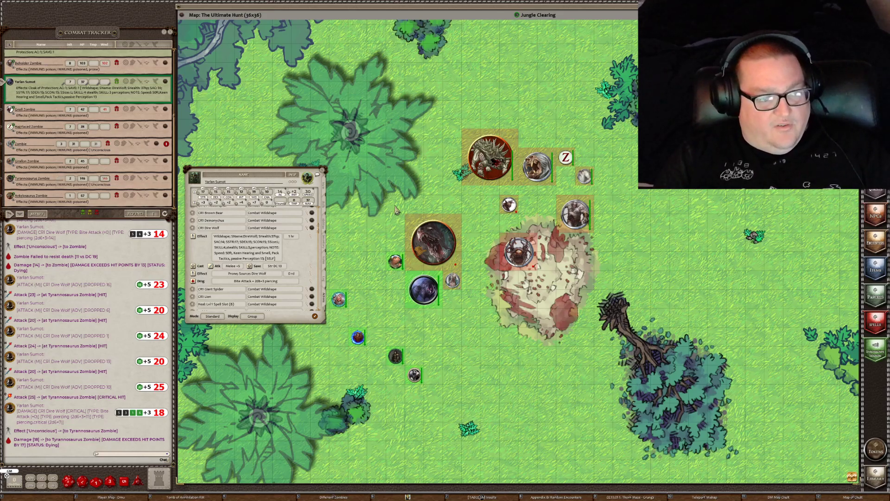
left_click(158, 179)
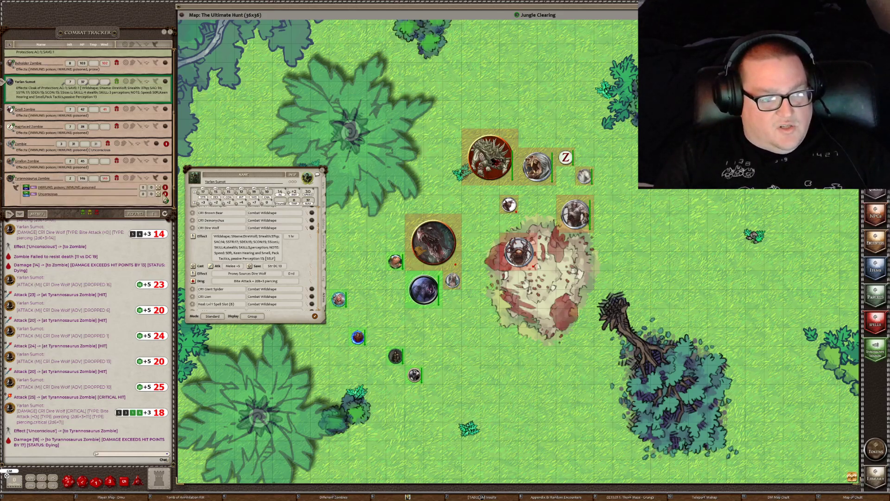
left_click(165, 194)
left_click(157, 178)
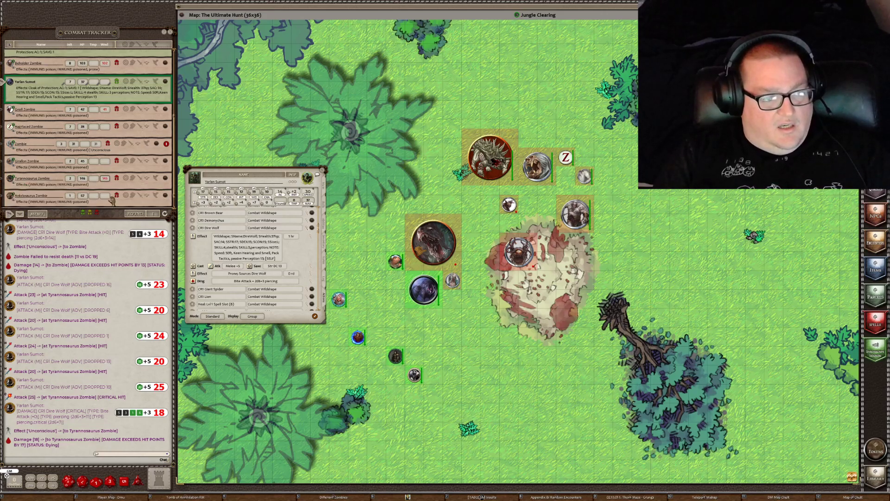
left_click_drag(448, 244, 449, 246)
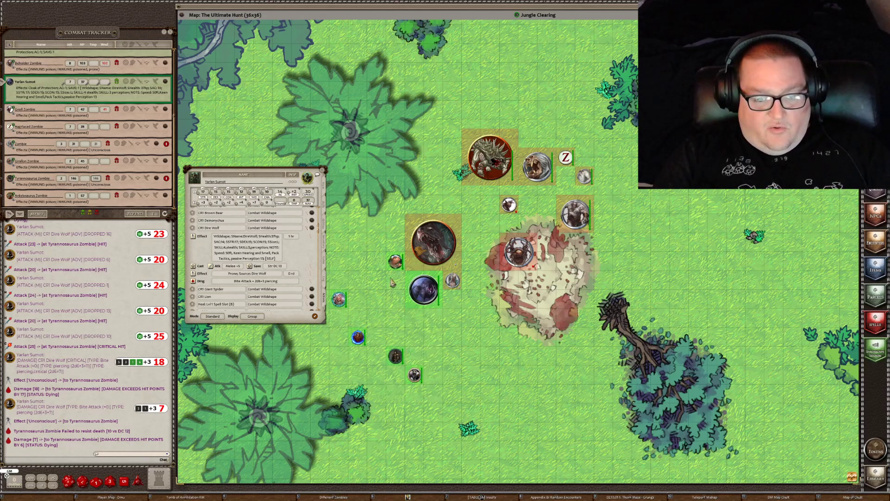
Open the monk's character sheet and add radiant to the damage type of Unarmed Strike (Monk)
double_click(395, 262)
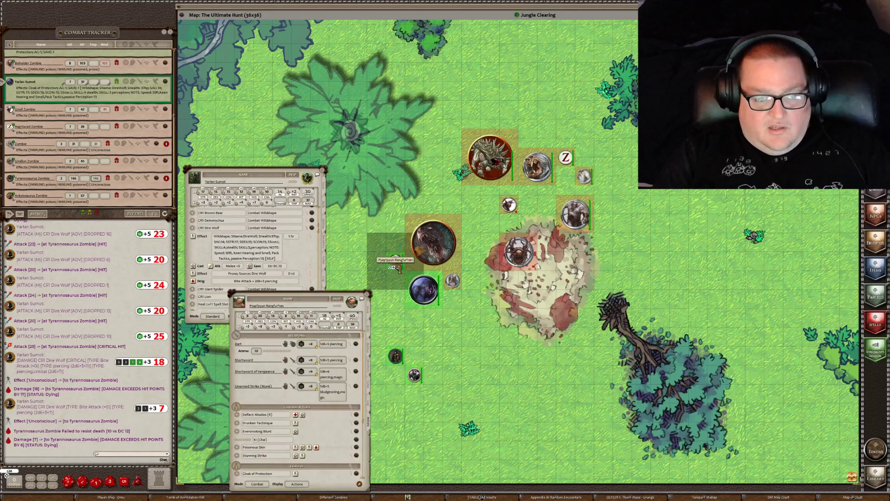
left_click(354, 387)
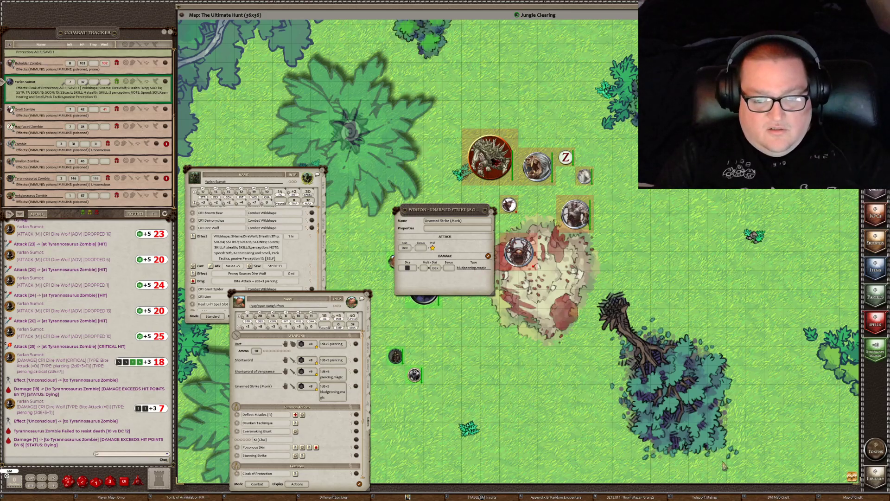
type("radiant,")
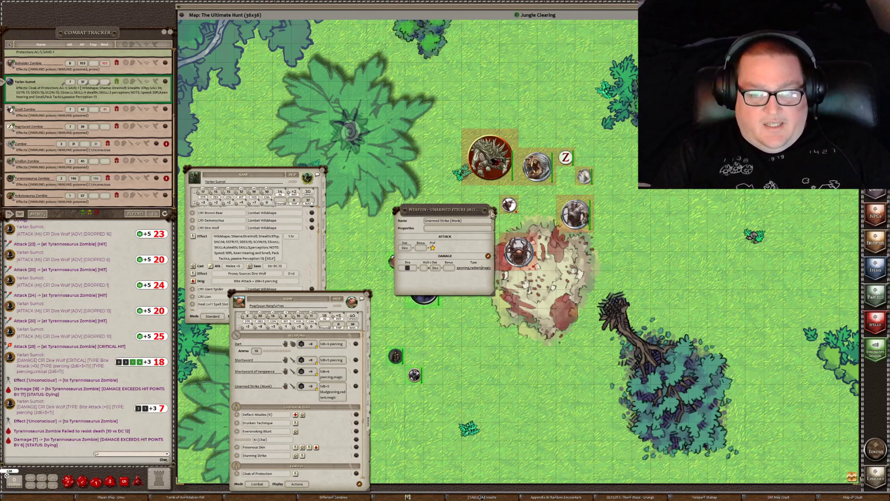
left_click(493, 216)
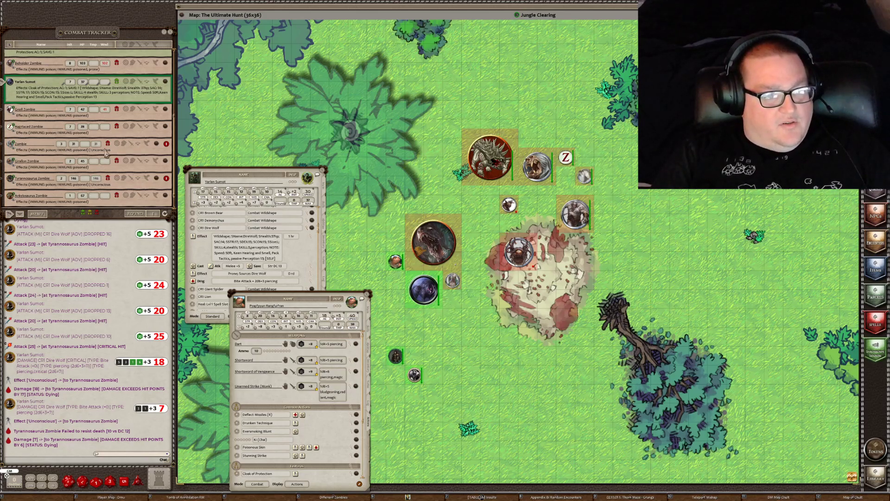
Set the Zombie's wounds to 30 and delete its Unconscious effect in the combat tracker
type("30")
key("Return")
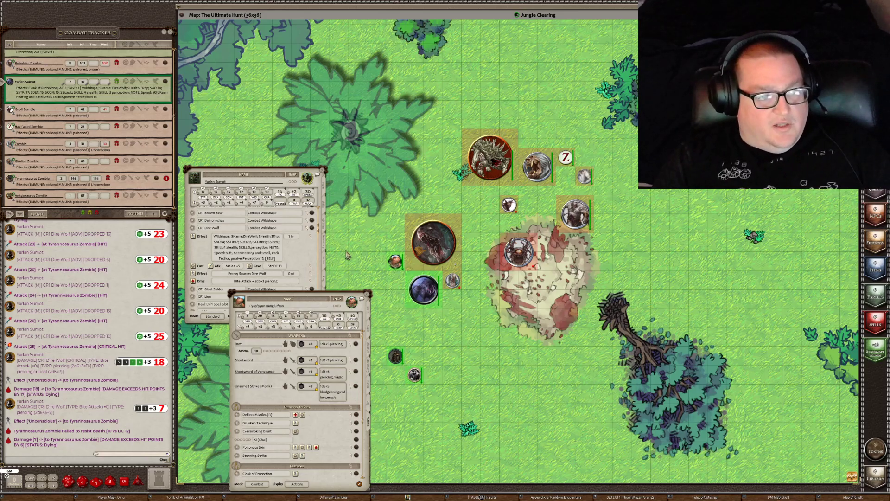
left_click(152, 145)
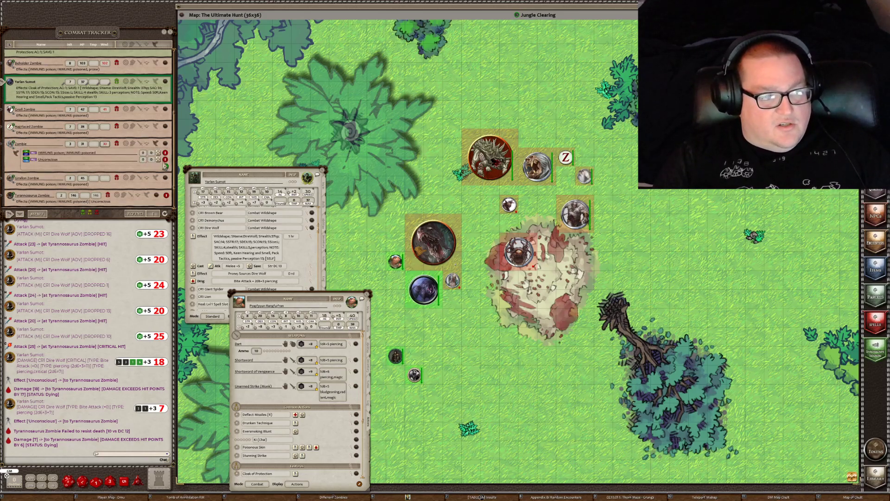
left_click(165, 159)
left_click(156, 144)
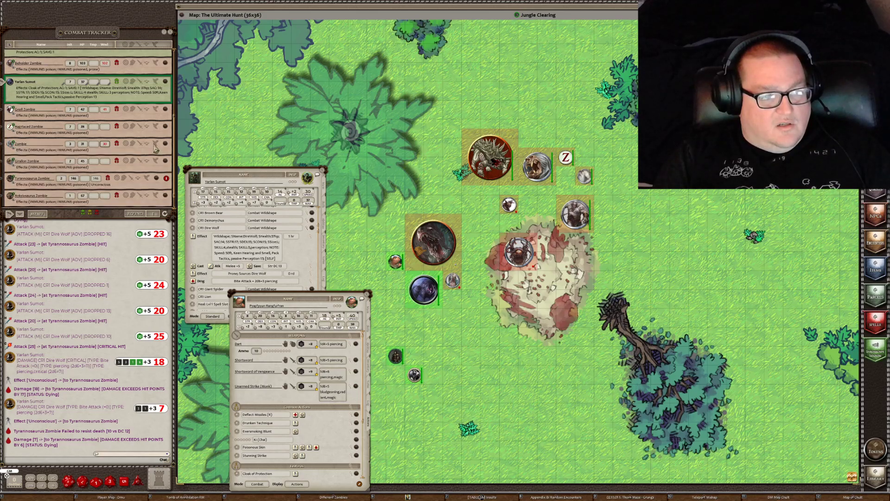
Move the Zombie directly below the monk's token and roll the radiant Unarmed Strike damage against it
left_click_drag(452, 281, 396, 280)
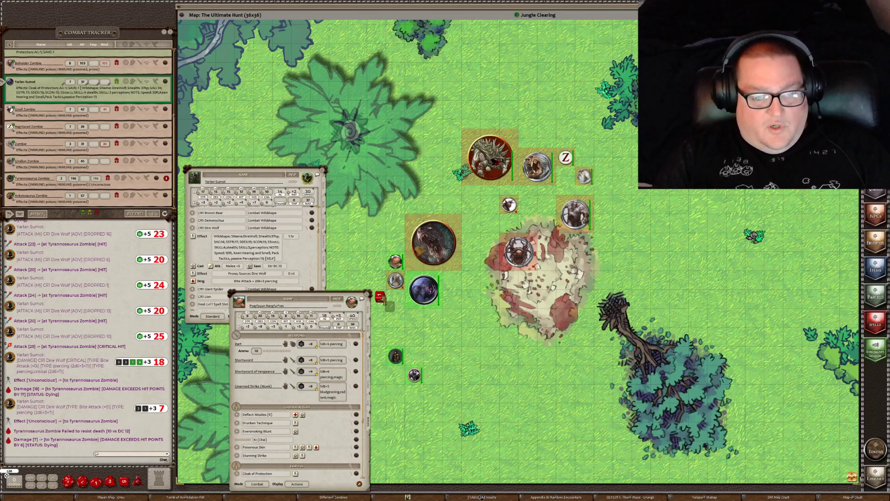
left_click_drag(396, 281, 395, 280)
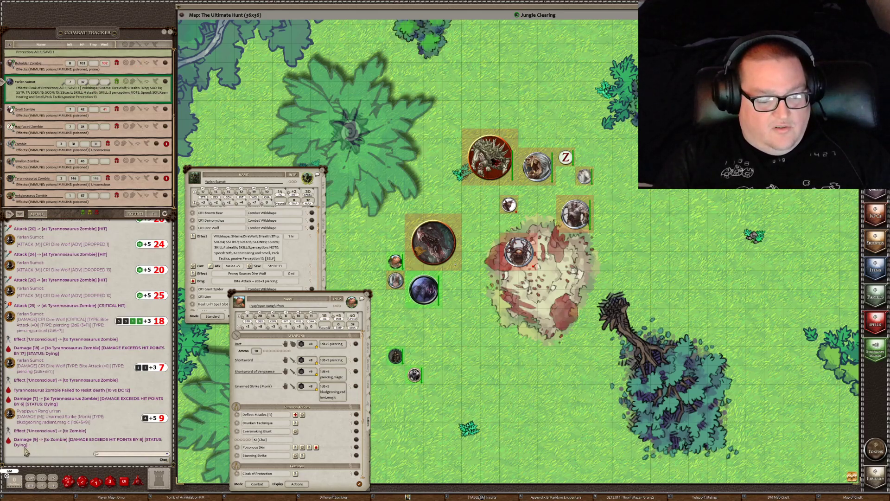
Remove radiant from the damage type of the monk's Unarmed Strike and close the weapon details
left_click(354, 386)
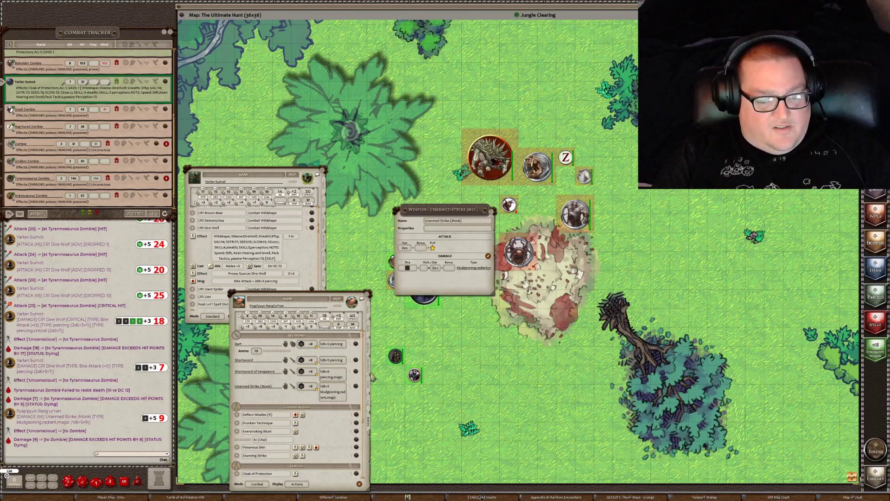
left_click(480, 269)
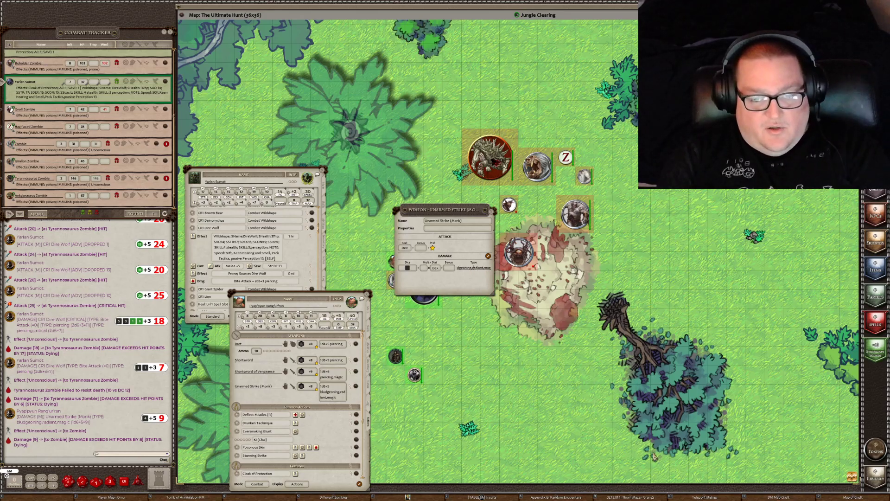
key("BackSpace")
key("BackSpace")
key("BackSpace")
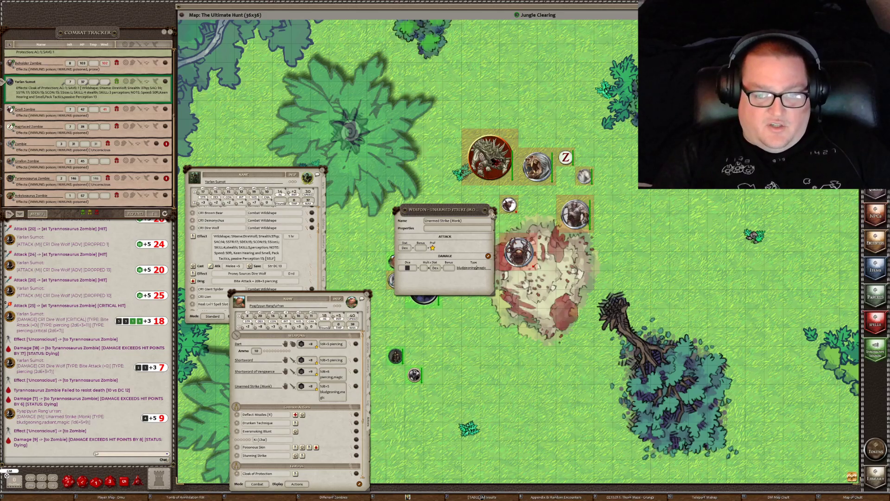
left_click(493, 213)
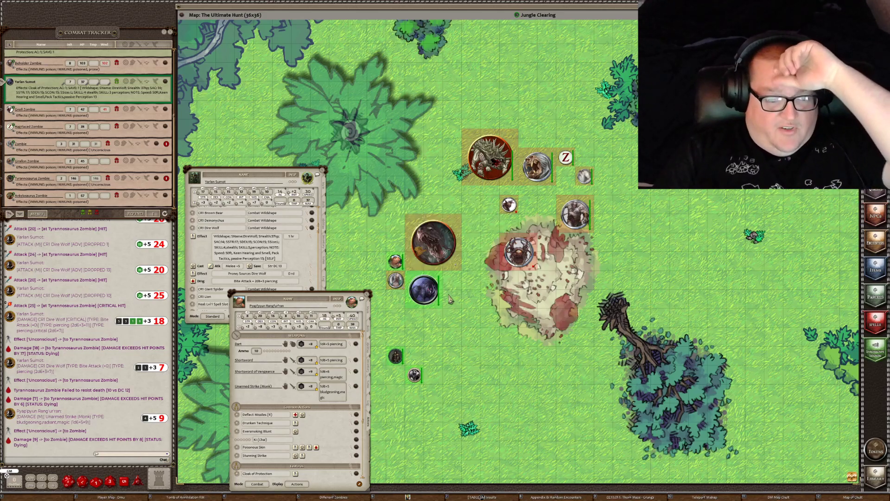
Close the dire wolf character's sheet, and add a Con +10 saving throw to the Ankylosaurus Zombie's record
left_click_drag(319, 295, 793, 271)
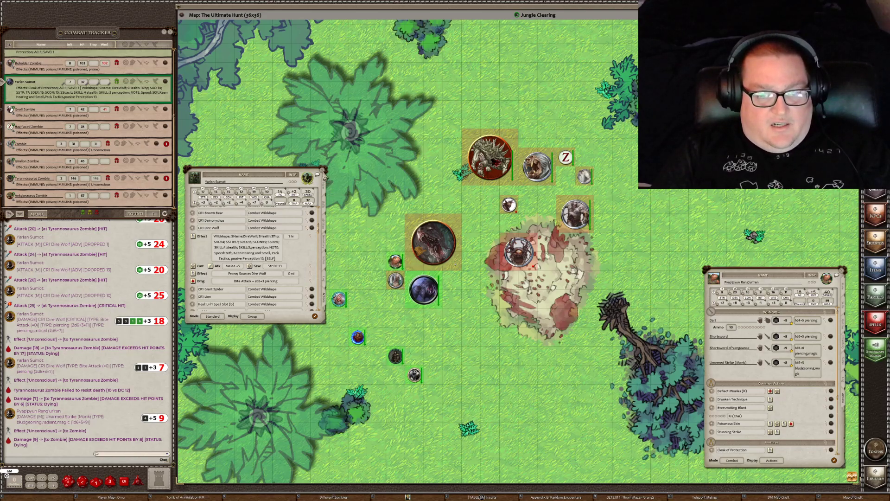
left_click(325, 173)
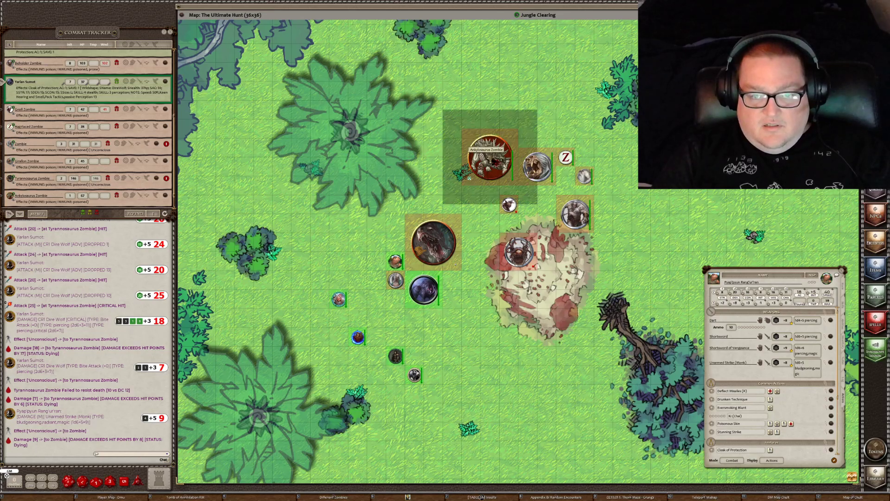
double_click(469, 177)
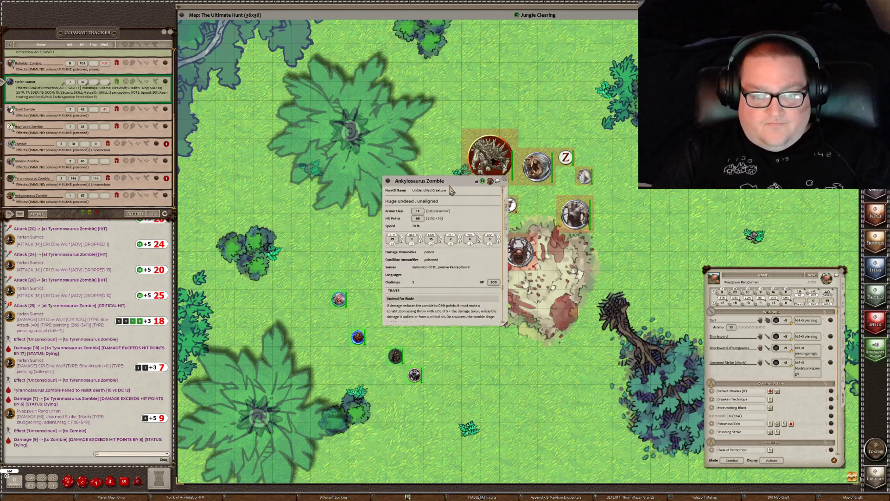
left_click_drag(449, 186, 465, 307)
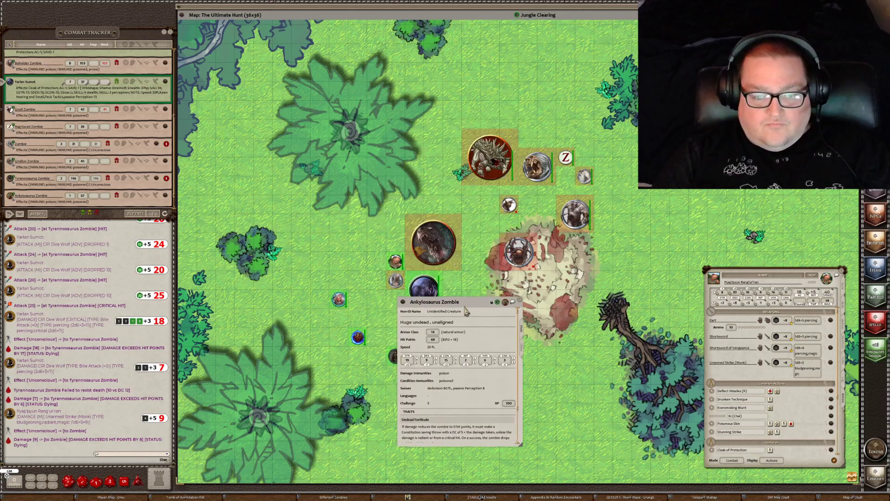
left_click(492, 304)
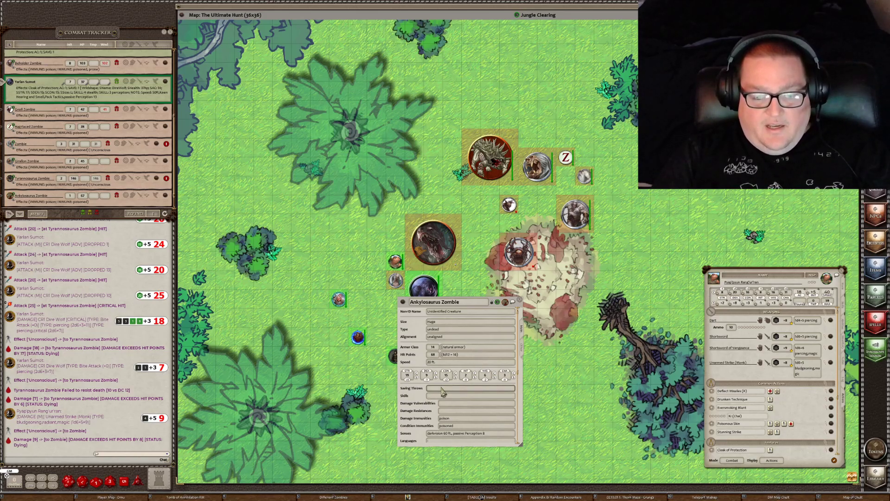
key("shift")
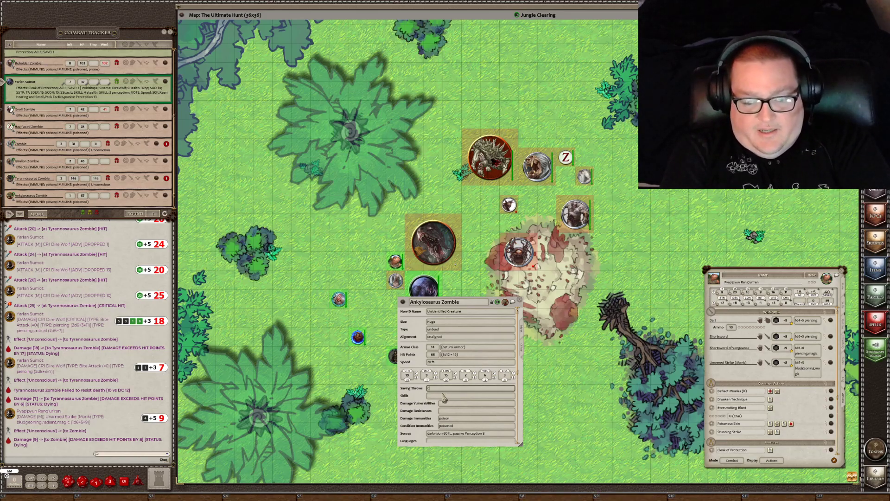
type("CON")
key("BackSpace")
key("BackSpace")
type("on +10")
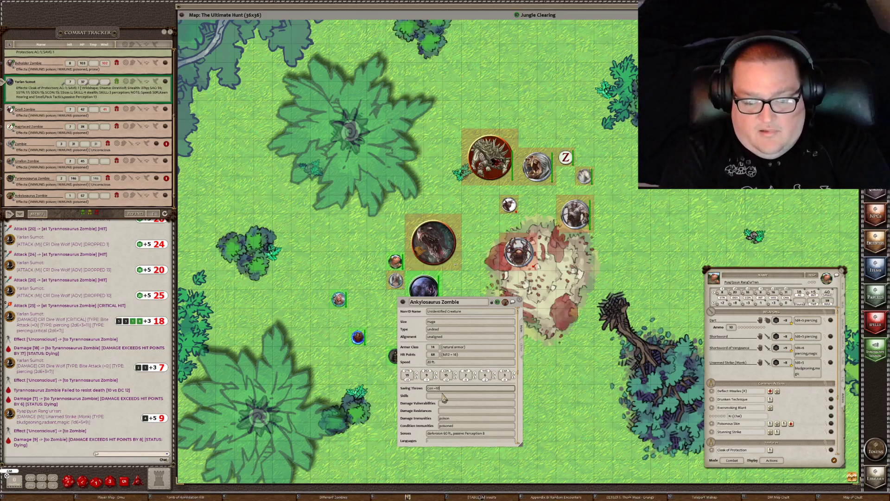
left_click(492, 303)
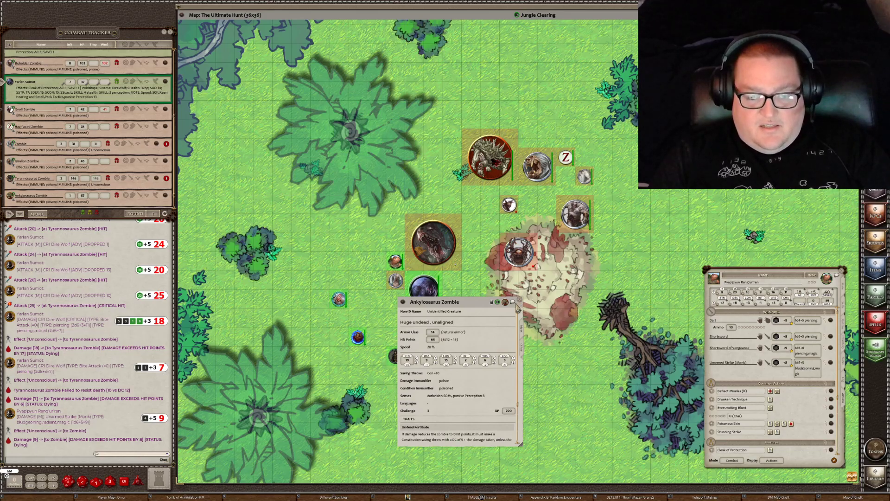
Move the Ankylosaurus Zombie beside the monk, and set its wounds to leave one hit point
mouse_move(492, 164)
left_mouse_down()
mouse_move(377, 268)
mouse_move(373, 320)
mouse_move(357, 242)
left_mouse_up()
left_click(521, 301)
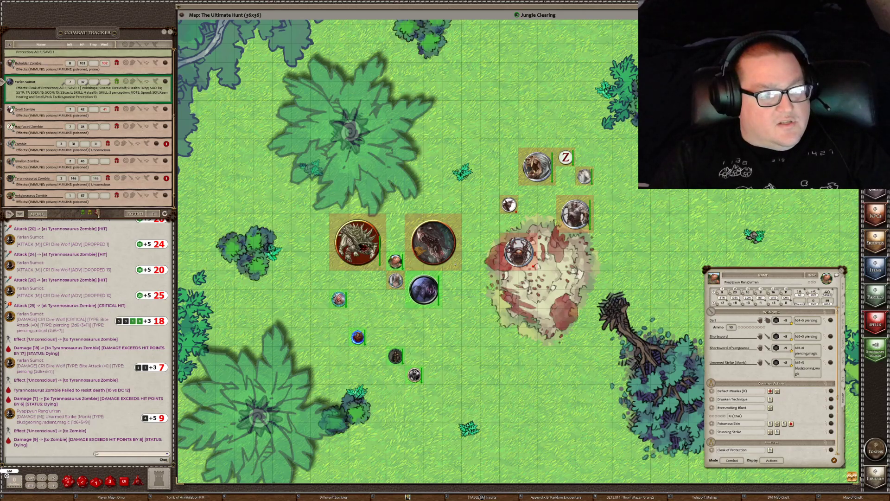
left_click(107, 196)
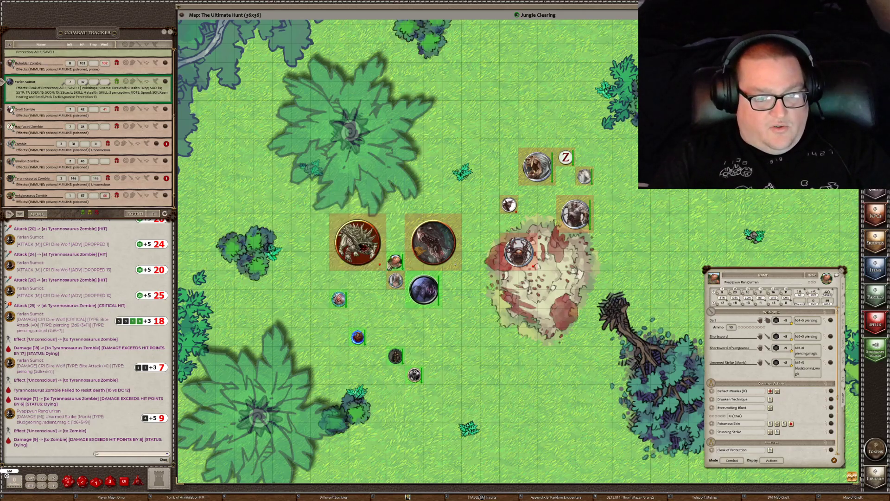
Roll the monk's Unarmed Strike damage repeatedly against the Ankylosaurus Zombie, and make a hidden die roll in the dice tower
left_click_drag(809, 375, 360, 248)
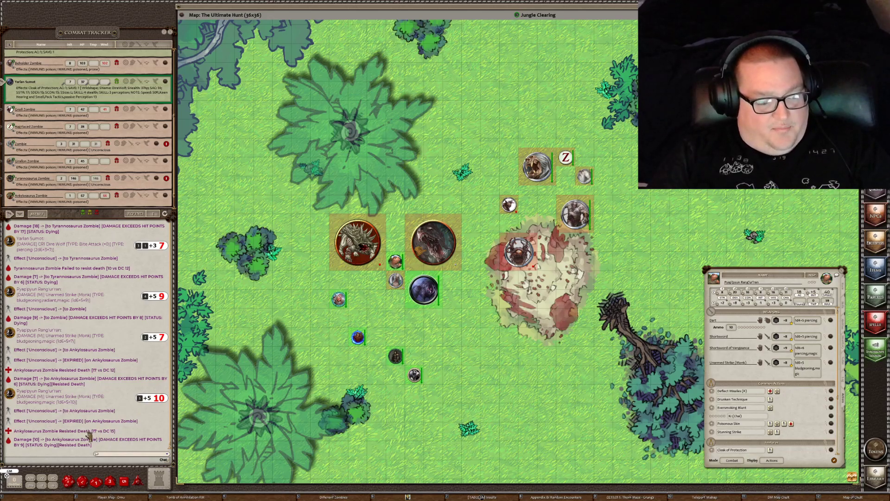
left_click_drag(809, 369, 357, 242)
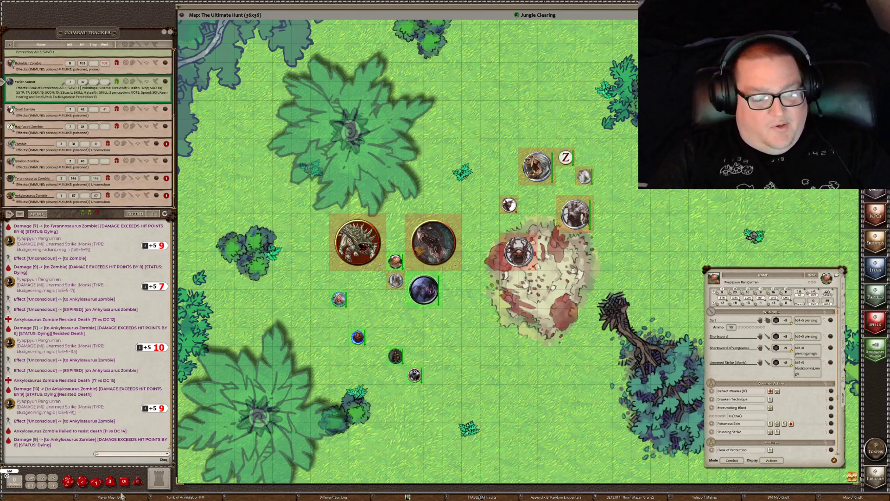
left_click_drag(69, 481, 106, 459)
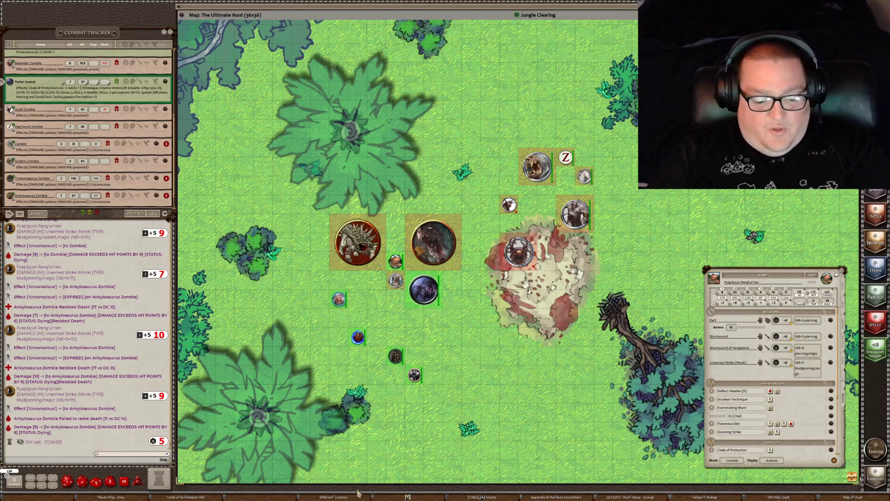
Switch to the Chrome window with the Dungeon Masters Guild page for Fantasy Grounds Automatic Death Resistance and review its product details
key("super")
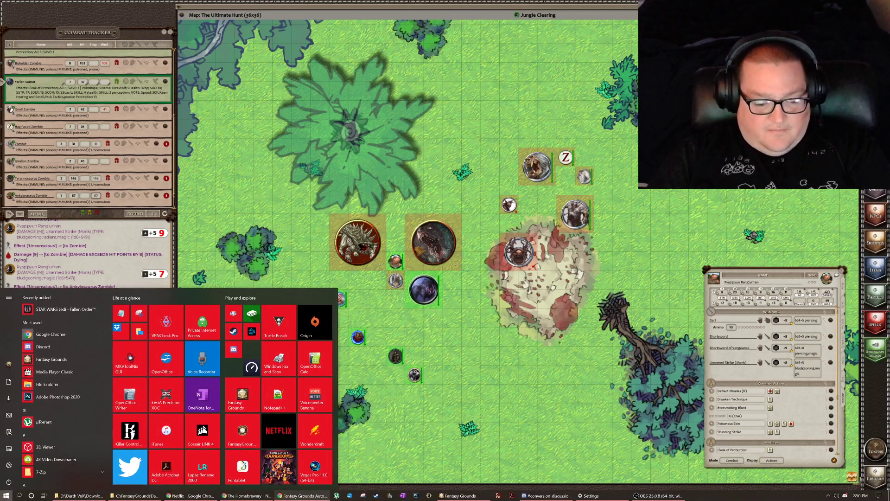
left_click(304, 495)
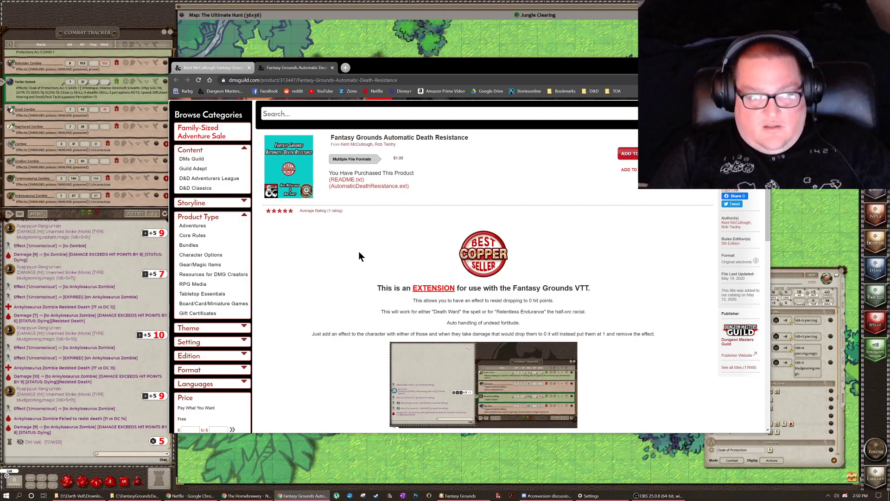
scroll(377, 226, "up", 2)
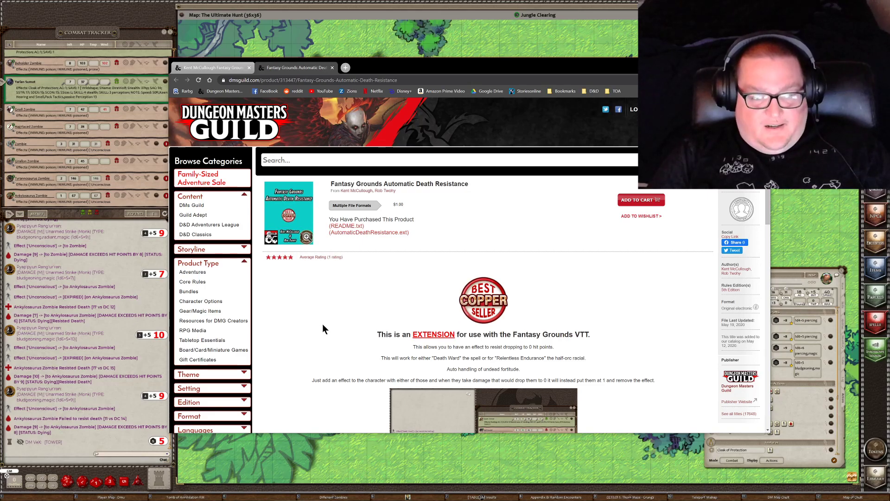
scroll(356, 325, "down", 1)
scroll(355, 324, "up", 1)
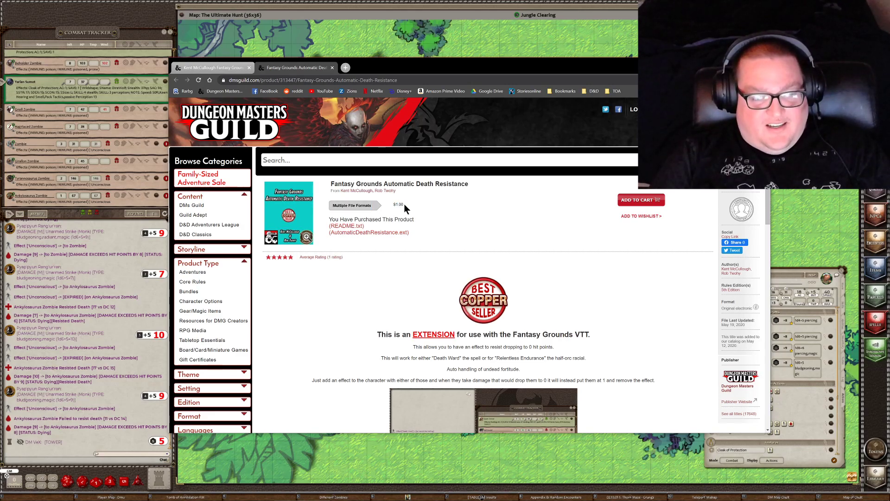
Show the Fantasy Grounds Extensions bundle page from its beginning and highlight the previous purchaser discount amount
left_click(214, 68)
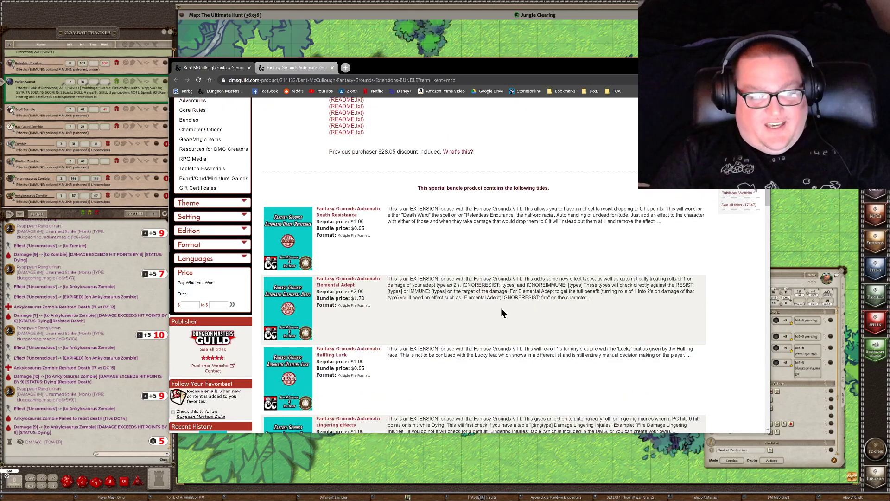
scroll(501, 308, "up", 4)
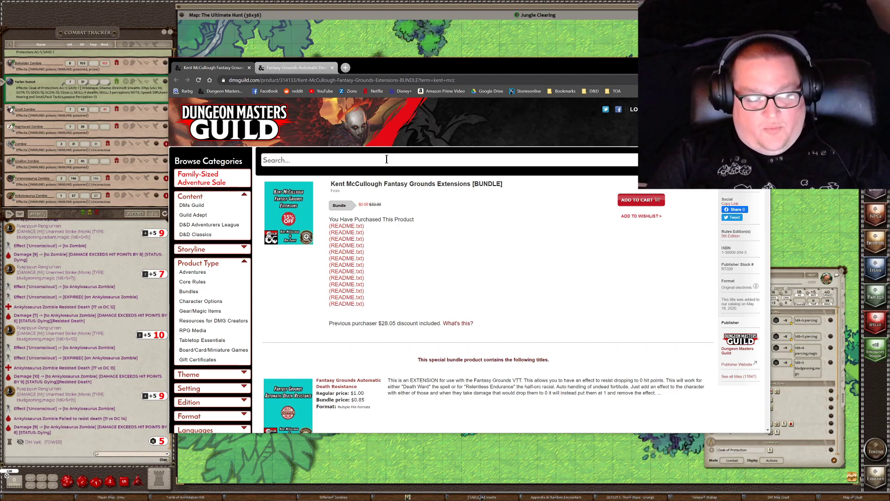
left_click_drag(379, 324, 395, 325)
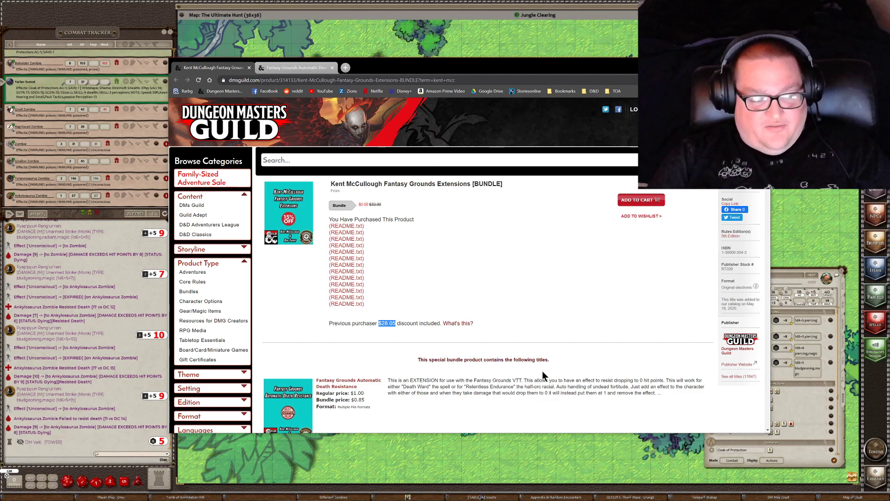
Examine the bundle's included extensions with their descriptions, regular prices and bundle prices, and return to the page's beginning
scroll(538, 309, "down", 15)
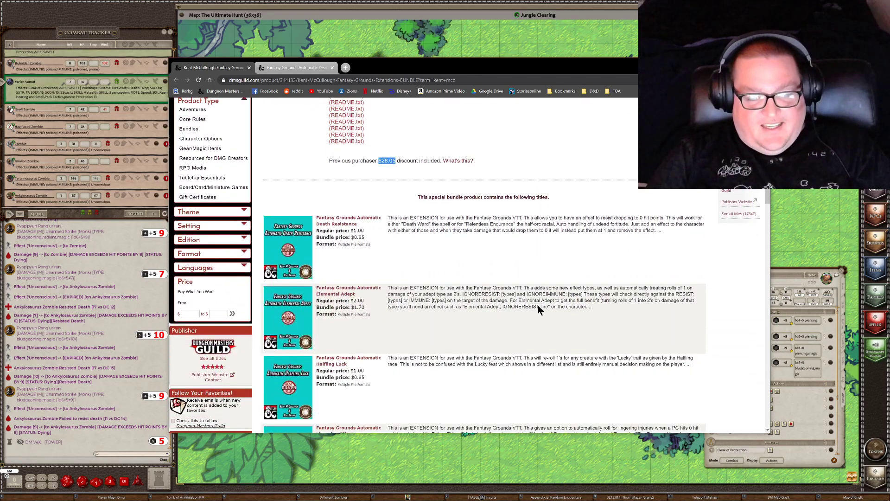
scroll(538, 305, "down", 15)
scroll(533, 304, "up", 14)
scroll(533, 306, "up", 15)
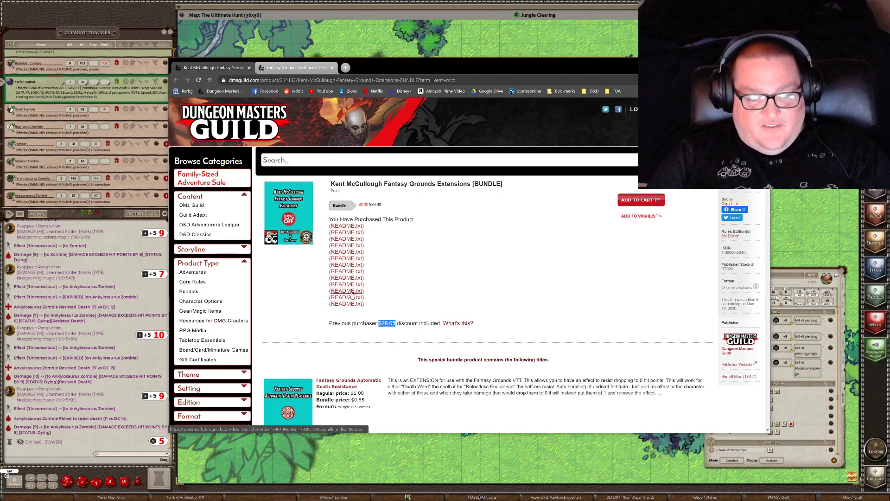
scroll(408, 297, "down", 5)
scroll(422, 288, "up", 5)
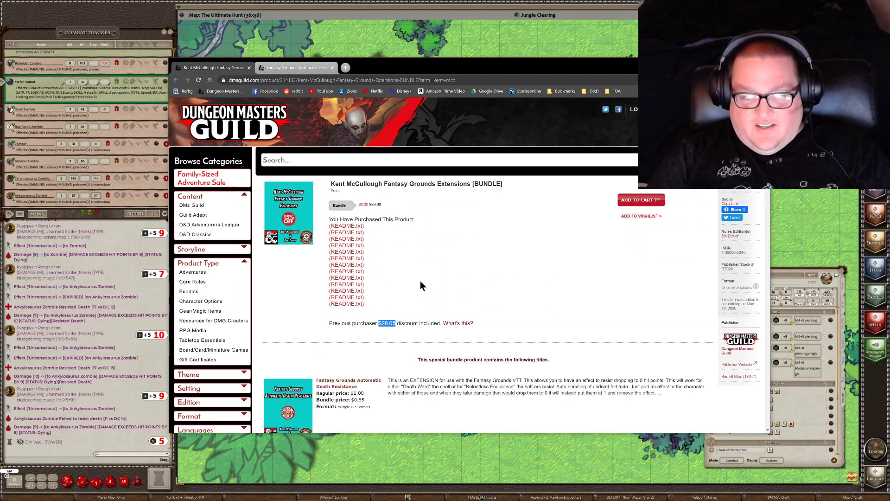
scroll(420, 280, "down", 5)
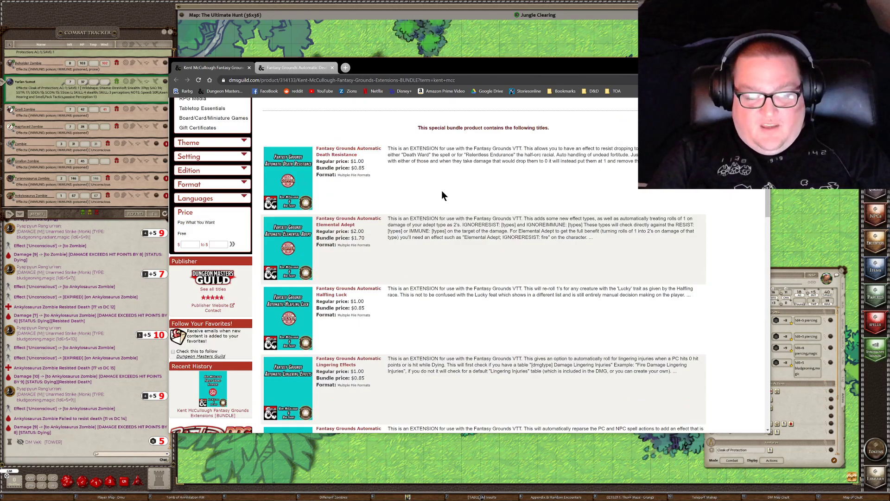
scroll(442, 195, "down", 10)
scroll(443, 200, "down", 7)
scroll(442, 199, "up", 6)
scroll(441, 205, "down", 3)
scroll(441, 210, "up", 2)
scroll(465, 223, "up", 3)
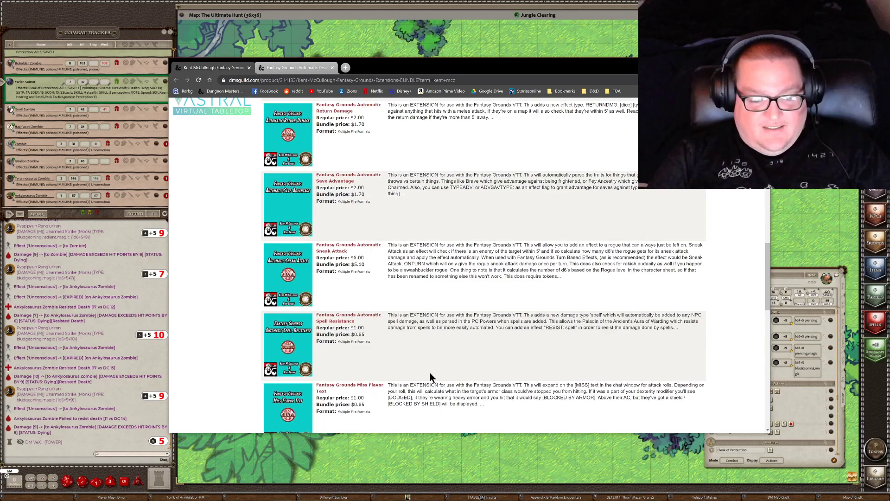
scroll(464, 380, "up", 2)
scroll(483, 381, "up", 5)
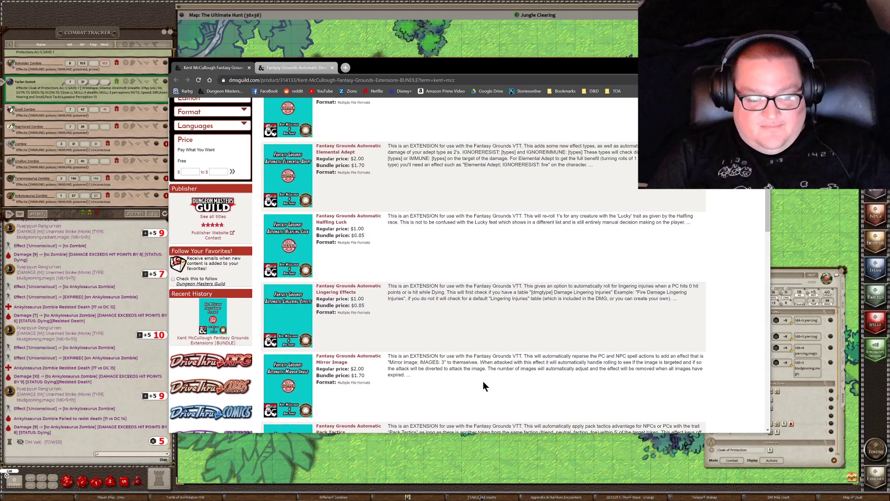
scroll(482, 380, "up", 10)
scroll(483, 380, "down", 9)
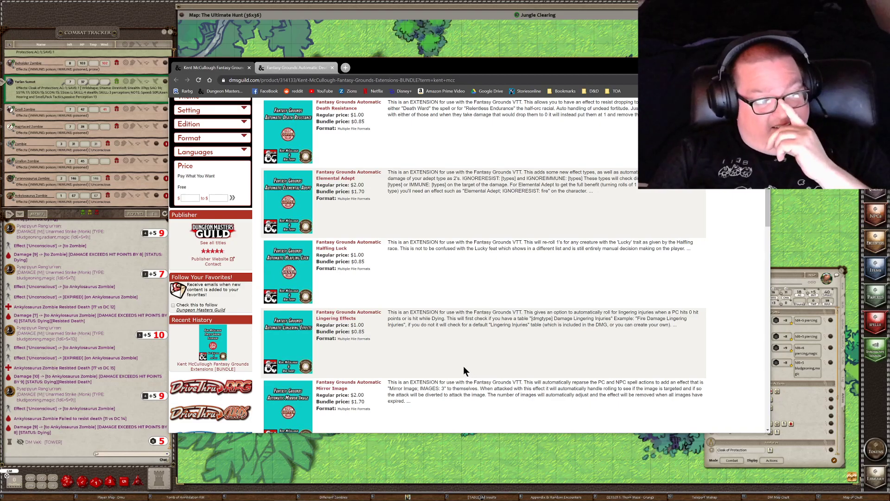
scroll(461, 357, "up", 5)
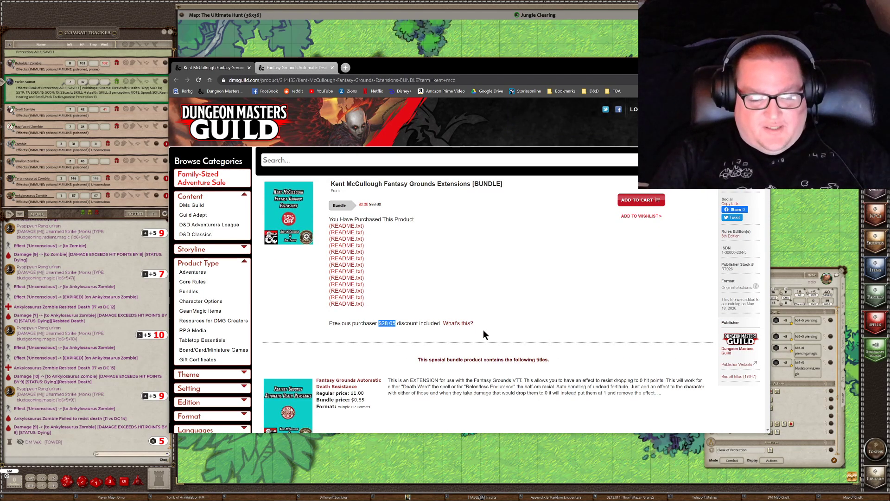
Return to the Automatic Death Resistance page, highlight the Death Ward and Relentless Endurance line, then the undead fortitude line, and review the listing
key("ctrl+Tab")
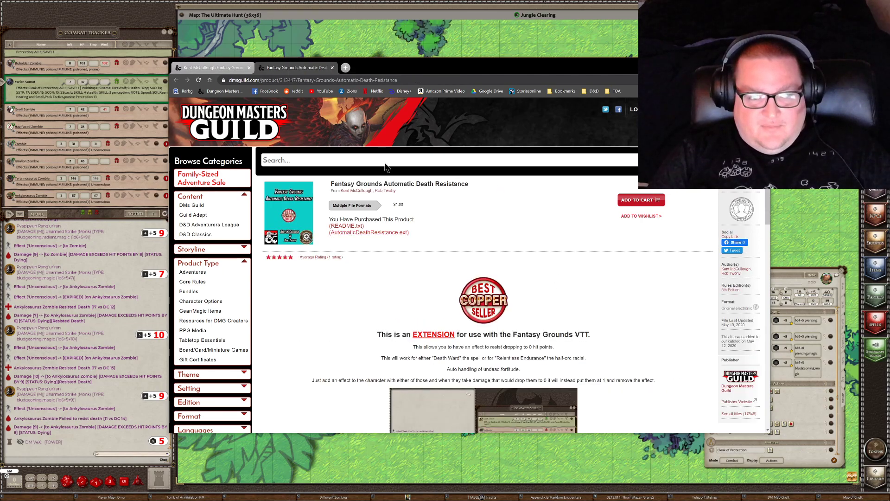
scroll(385, 358, "down", 2)
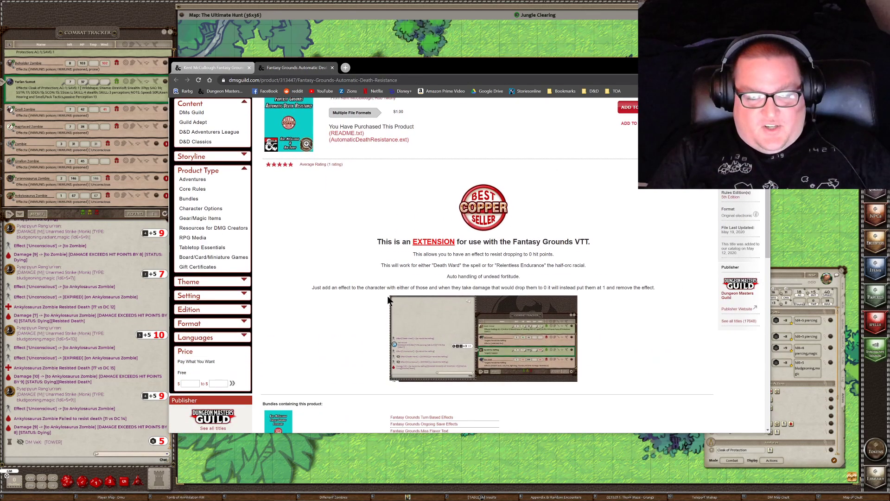
left_click_drag(381, 266, 595, 269)
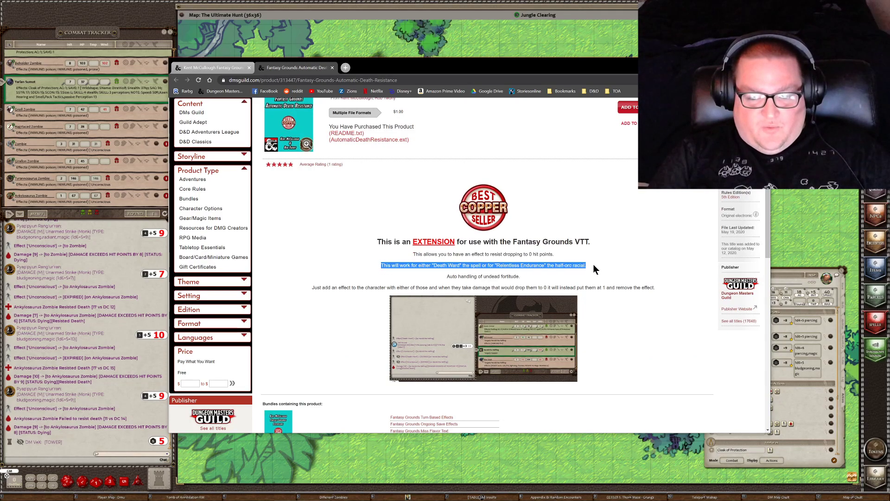
left_click(595, 269)
left_click_drag(447, 277, 523, 278)
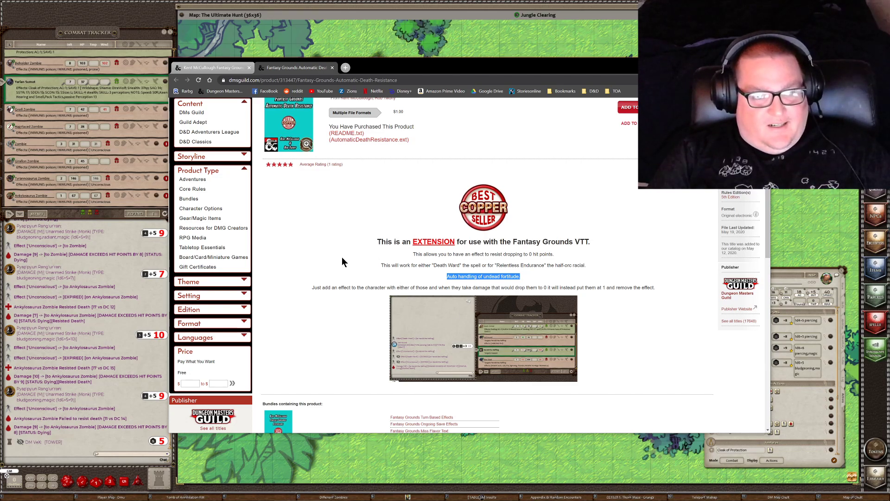
scroll(419, 257, "up", 3)
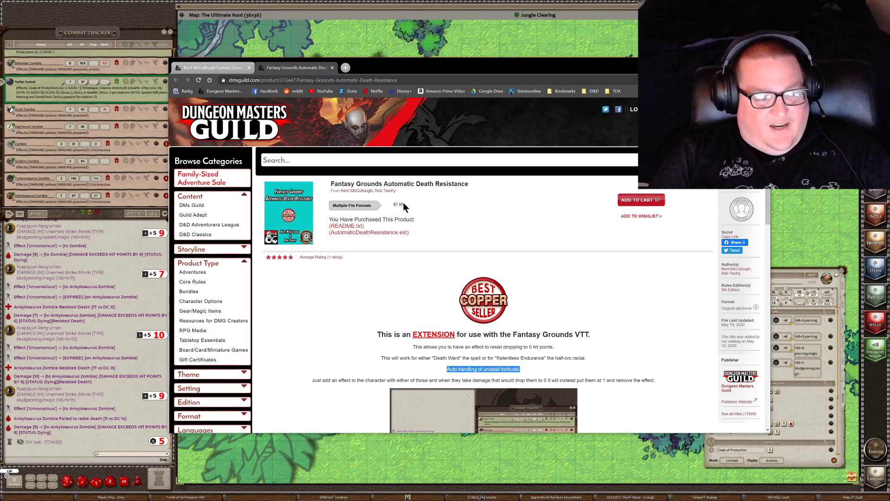
scroll(477, 331, "down", 2)
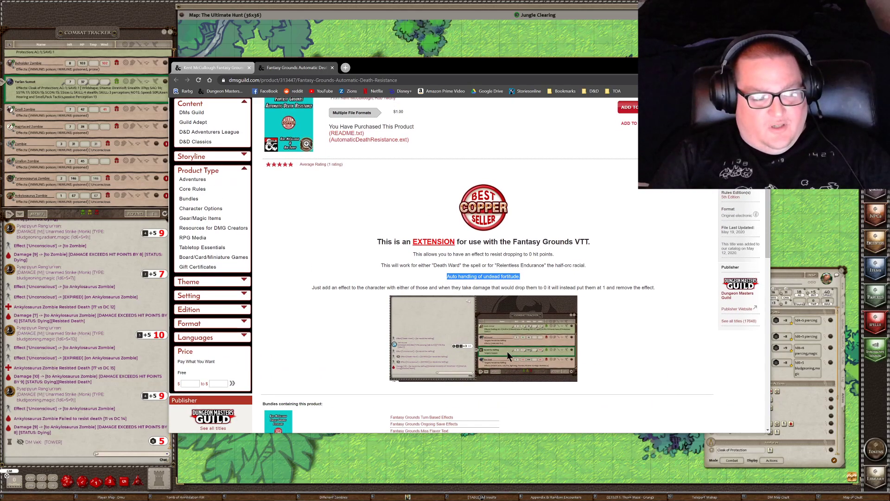
scroll(508, 351, "up", 2)
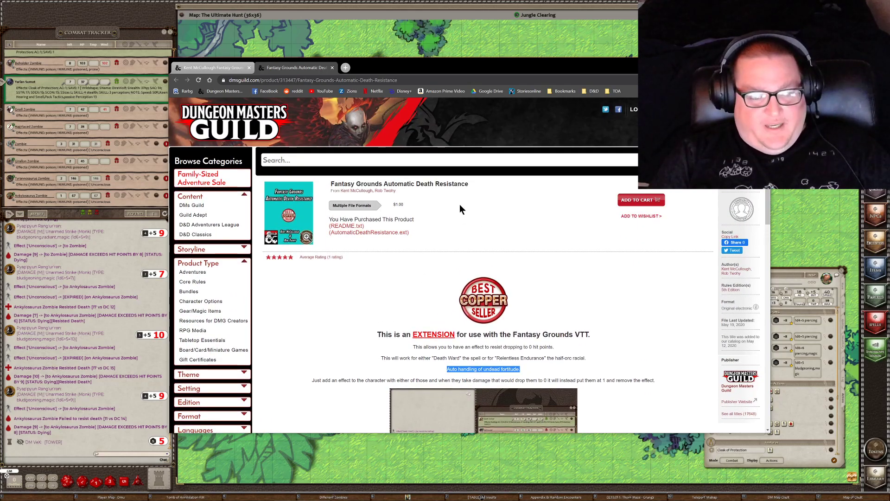